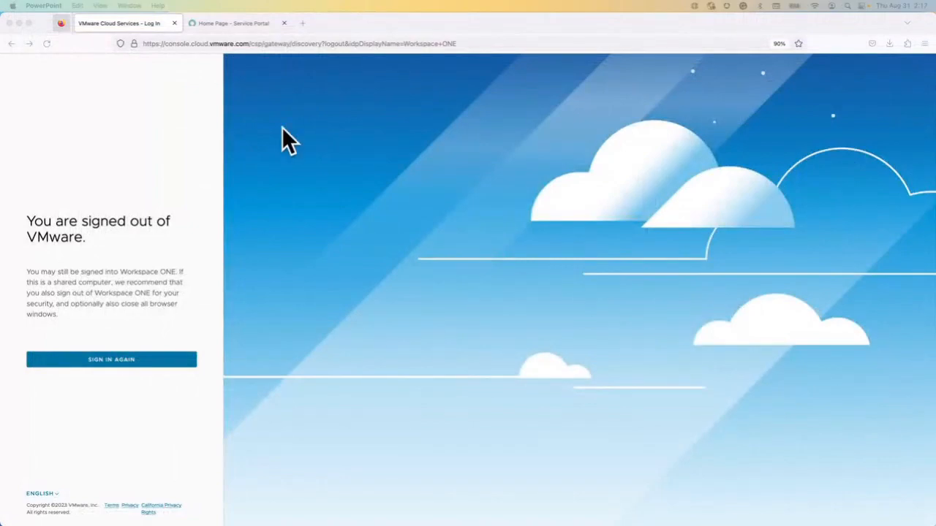
# Sign in again to VMware Cloud Services and return to its services page
pyautogui.click(182, 365)
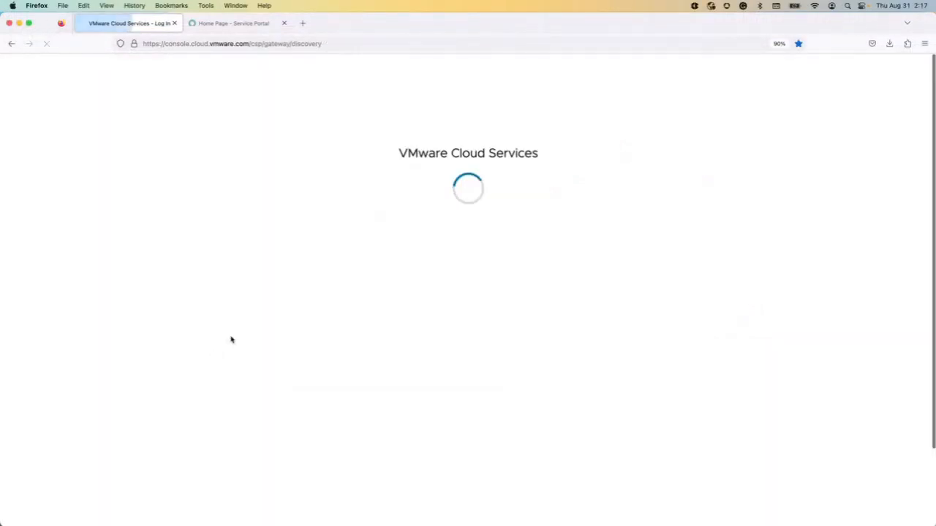
pyautogui.click(158, 244)
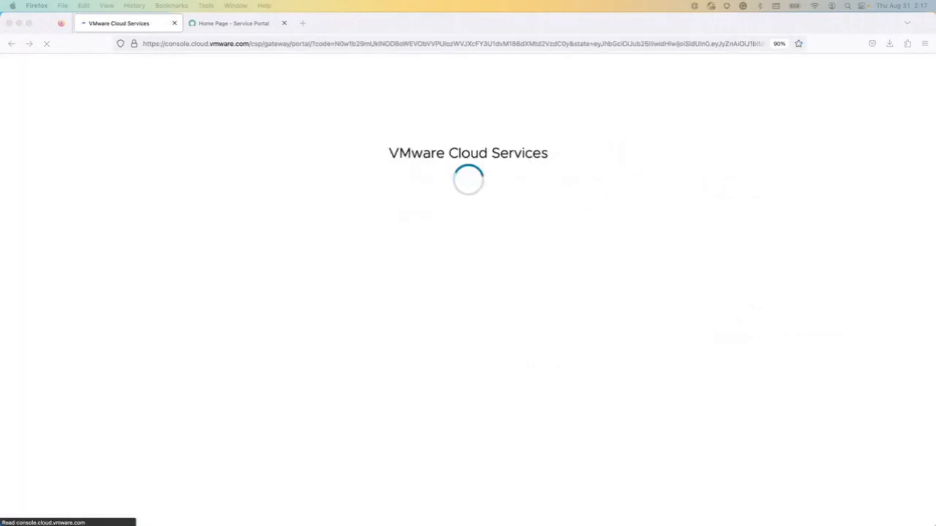
pyautogui.click(231, 24)
pyautogui.click(120, 23)
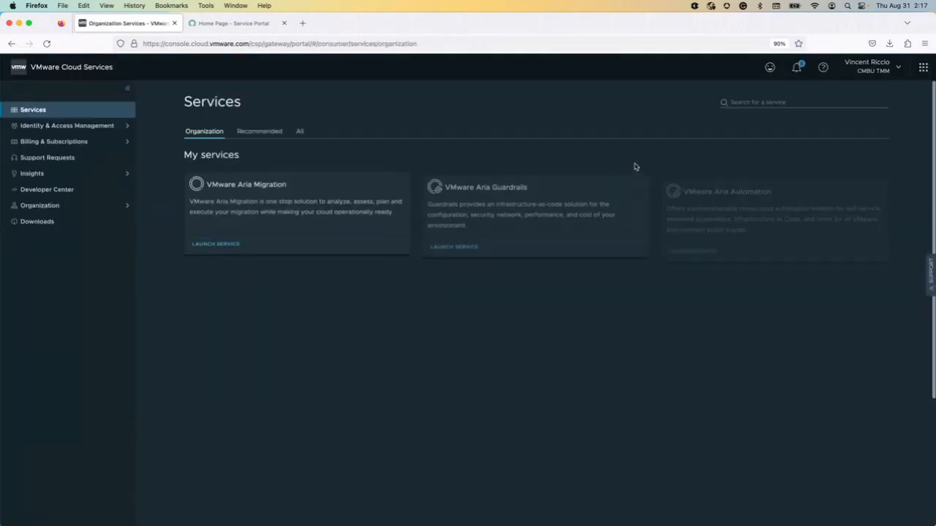
# Change the active organization to TMM-Lab
pyautogui.click(874, 68)
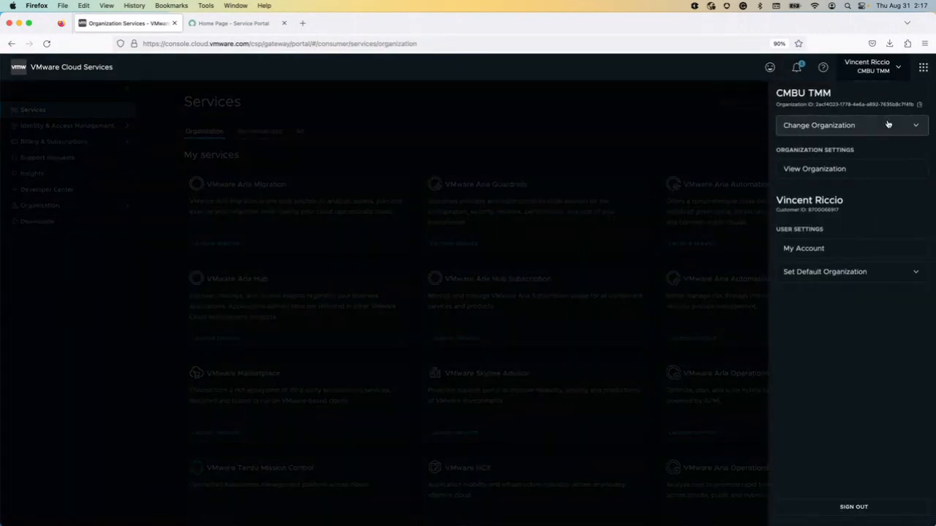
pyautogui.click(888, 125)
pyautogui.scroll(-10, 856, 194)
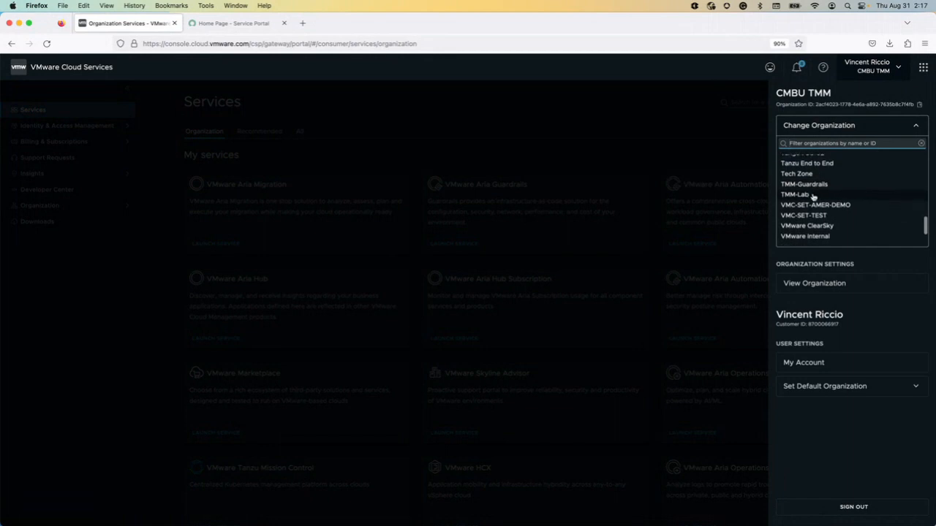
pyautogui.click(818, 201)
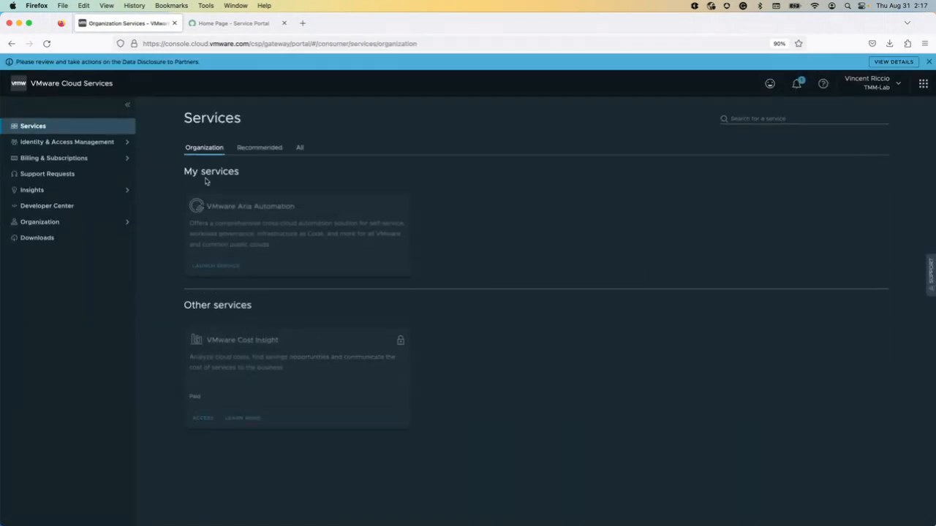
# Launch the VMware Aria Automation service with the browser in full screen and open Service Broker
pyautogui.click(226, 261)
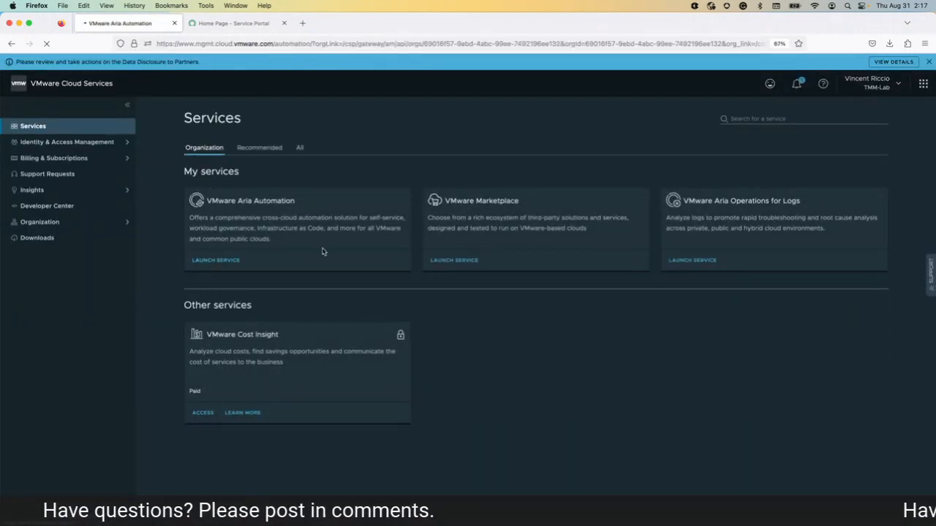
pyautogui.click(30, 23)
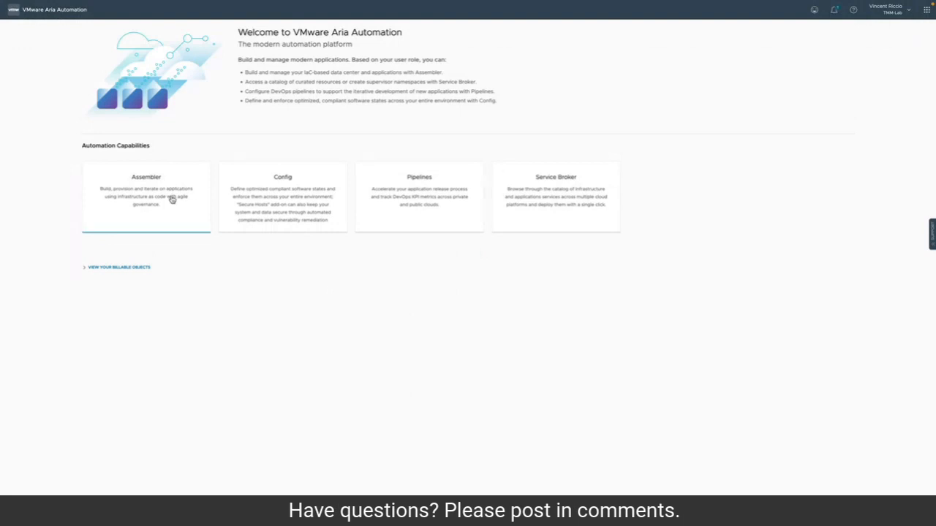
pyautogui.click(526, 199)
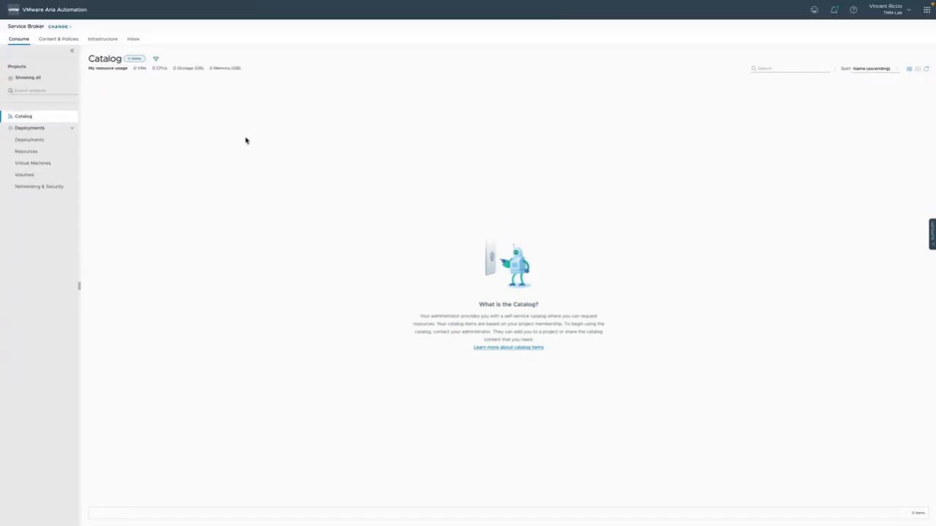
# Switch from Service Broker to Assembler and open the Everything Aria - Catalog template from the design templates
pyautogui.click(55, 27)
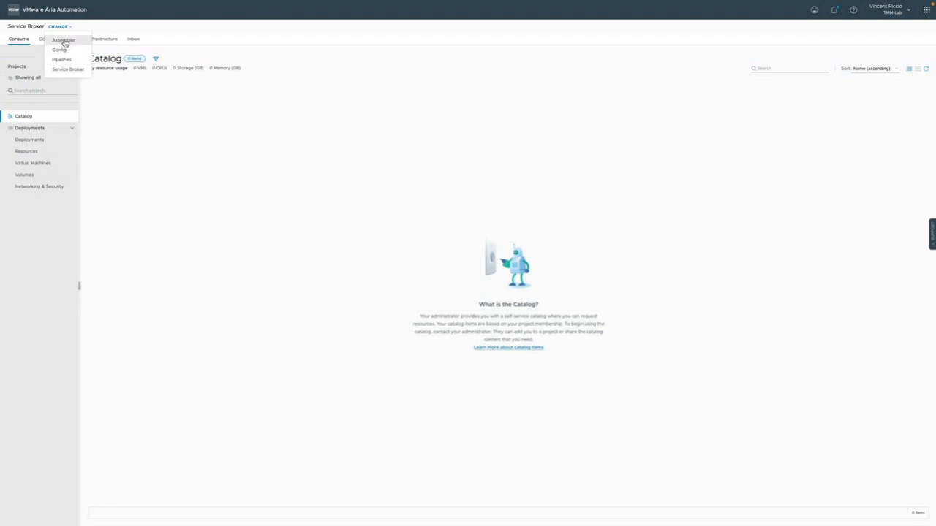
pyautogui.click(64, 40)
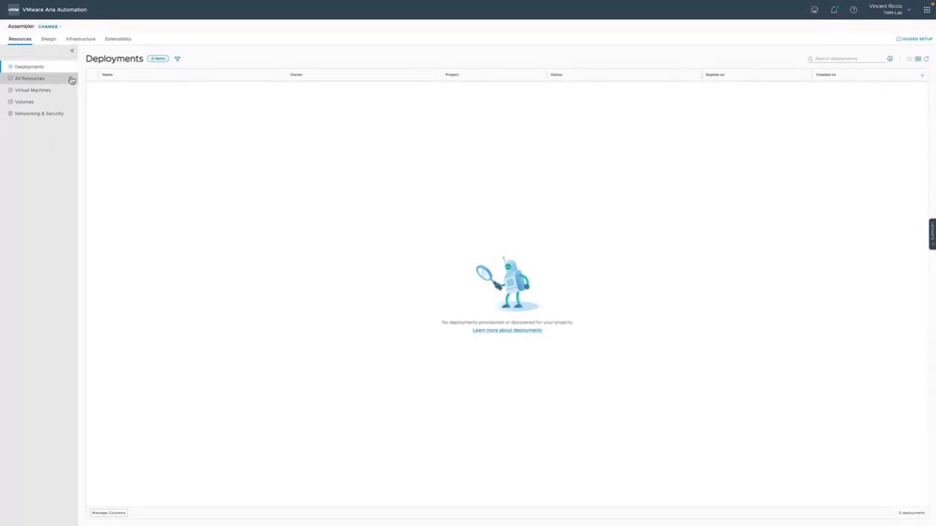
pyautogui.click(51, 43)
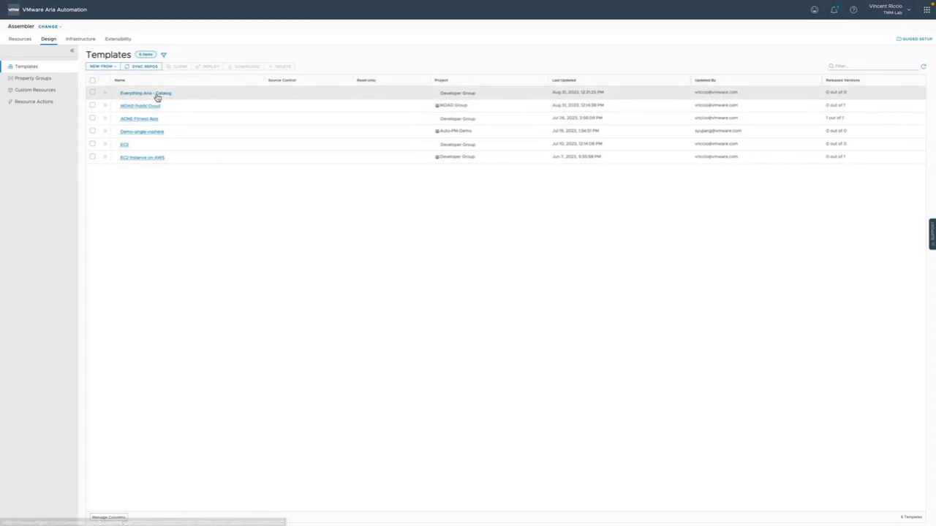
pyautogui.click(160, 94)
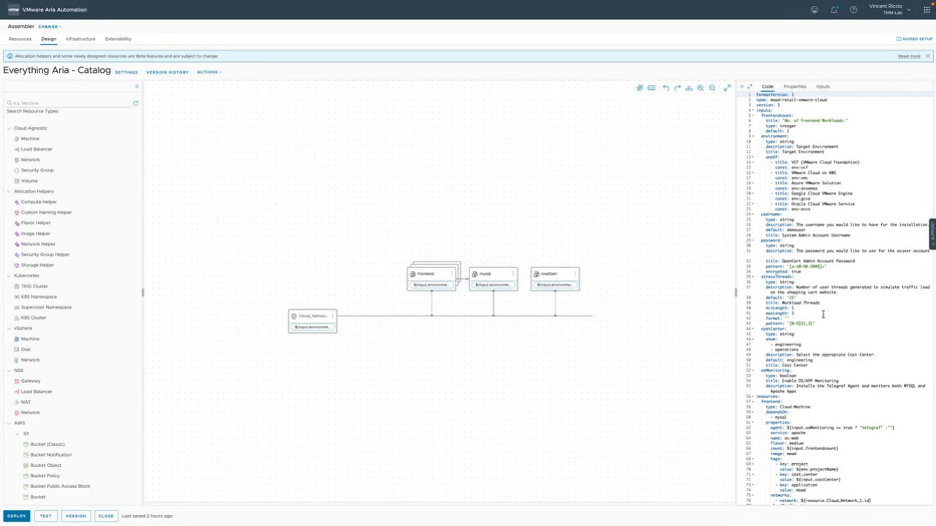
# Examine the template's code for the frontend and mysql machines and dismiss the beta features notice
pyautogui.scroll(-5, 822, 314)
pyautogui.scroll(-15, 821, 314)
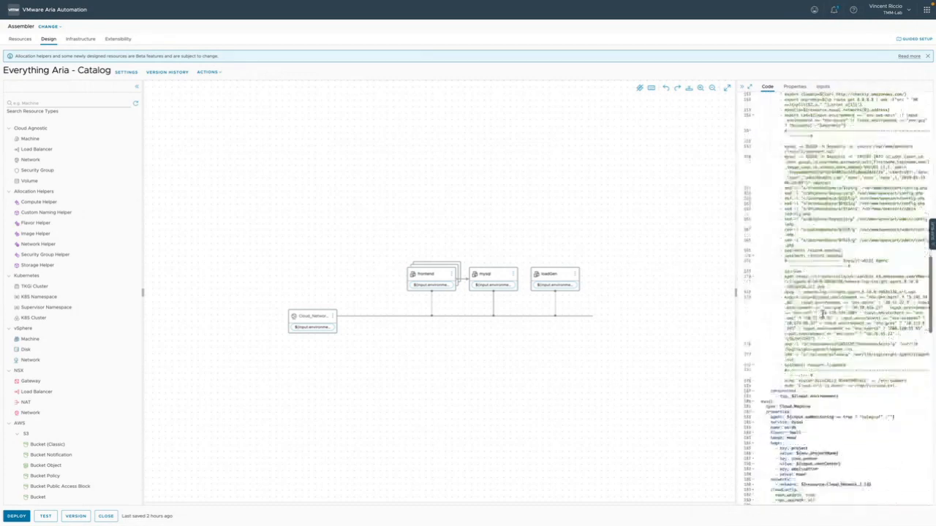
pyautogui.scroll(2, 822, 314)
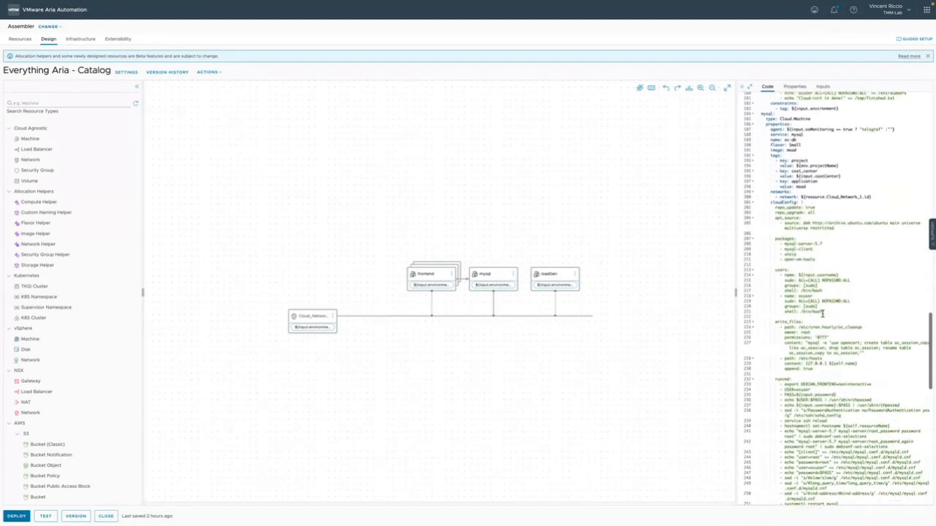
pyautogui.scroll(1, 324, 258)
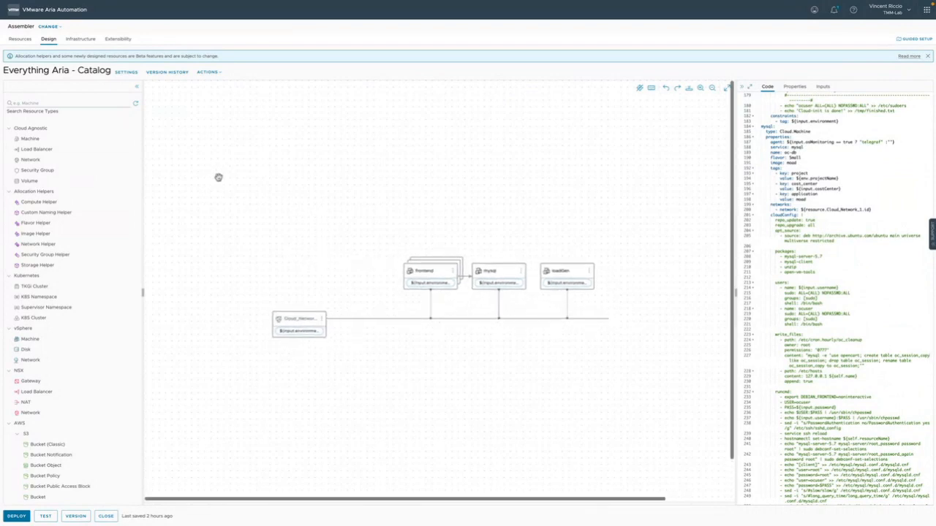
pyautogui.click(927, 57)
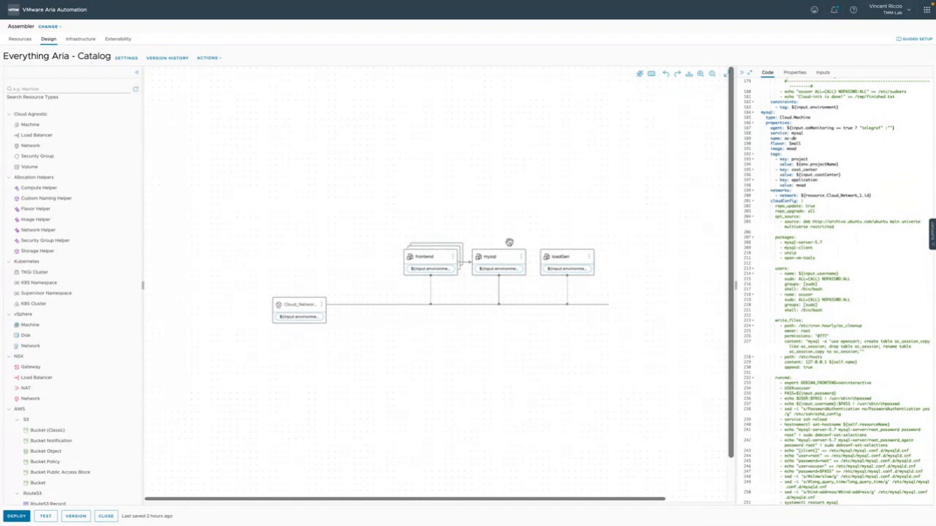
# Fill in a template test with VCF (VMware Cloud Foundation) as target environment and the OpenCart admin account password, and cancel it
pyautogui.click(51, 517)
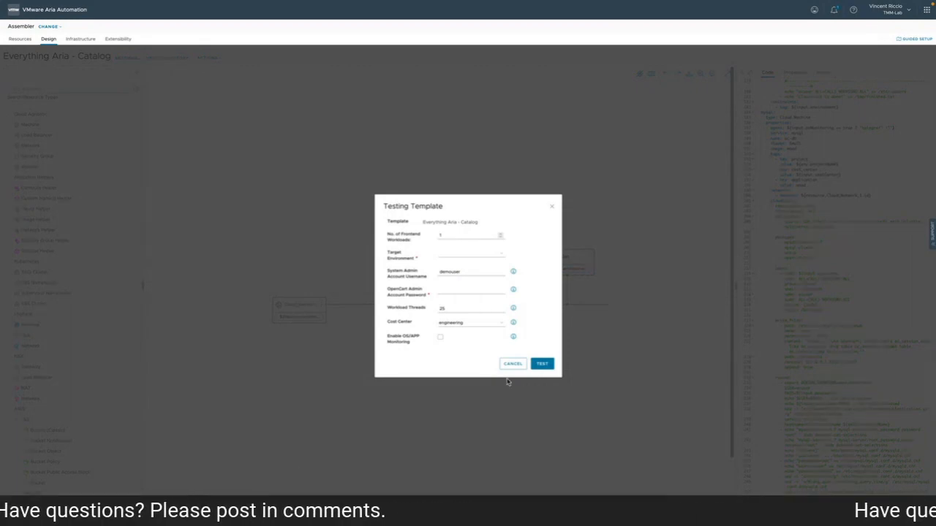
pyautogui.click(492, 255)
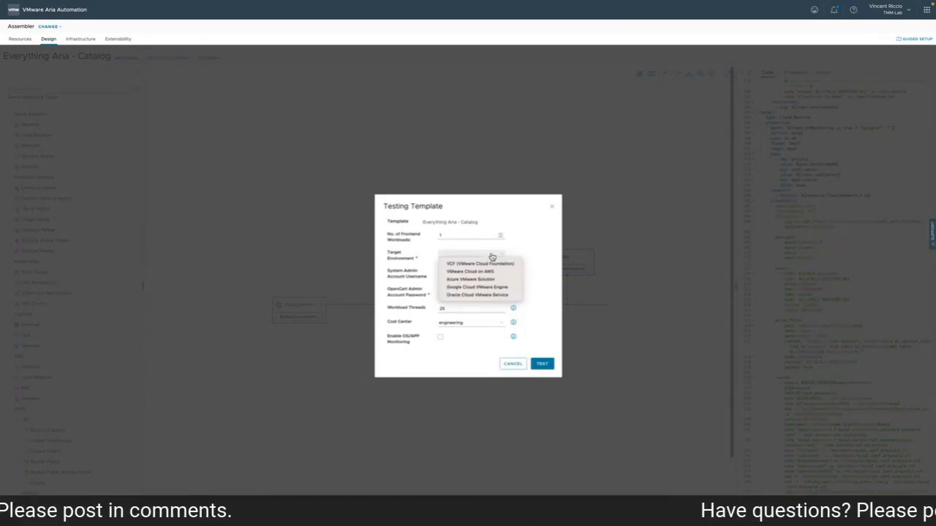
pyautogui.click(484, 265)
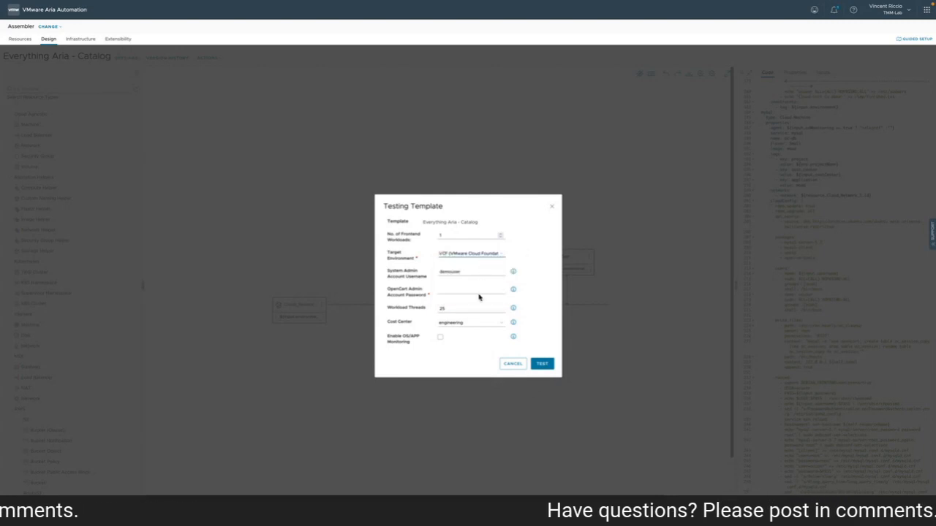
pyautogui.click(479, 293)
pyautogui.write('******')
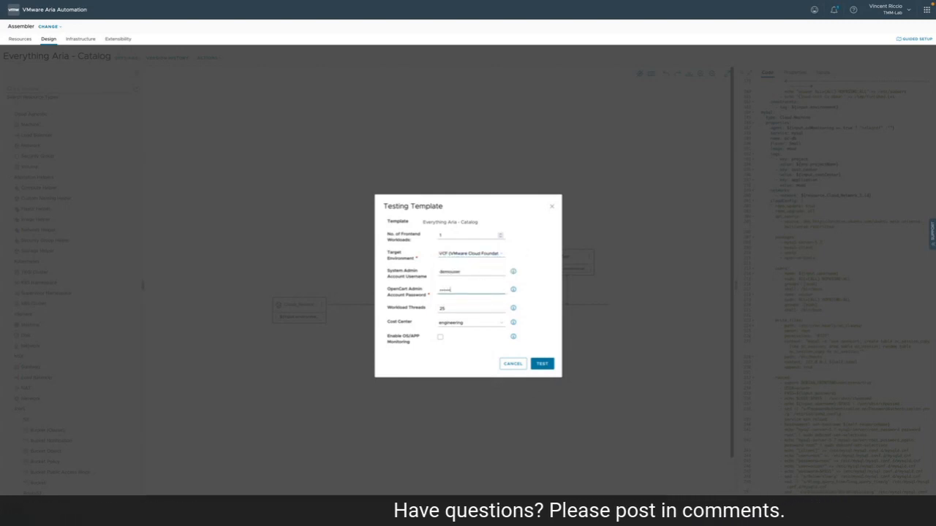
pyautogui.write('******')
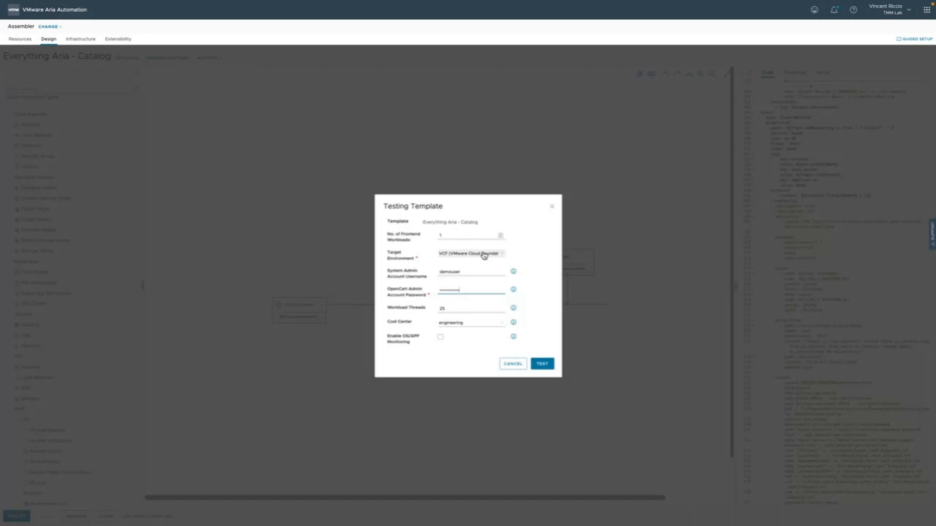
pyautogui.click(513, 364)
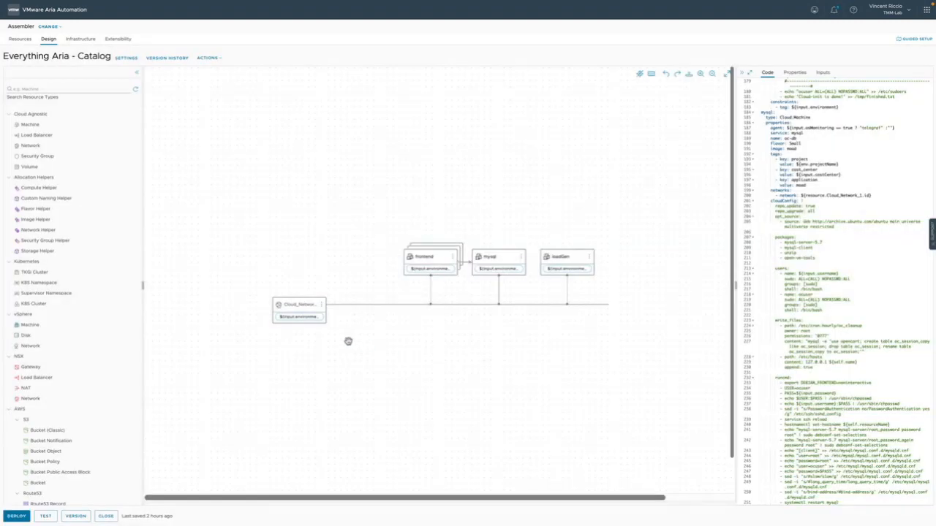
# Show the cloud network resource's code and view the template's new deployment form without deploying
pyautogui.click(299, 310)
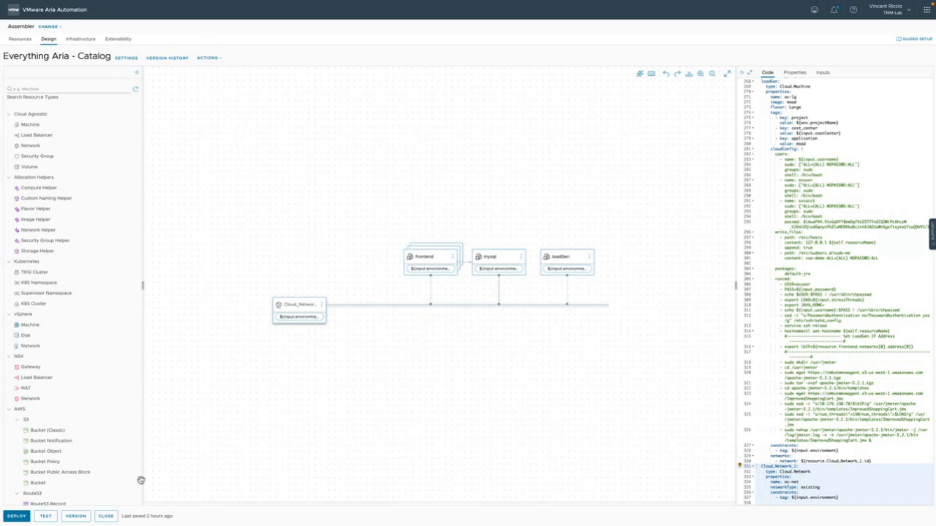
pyautogui.click(18, 517)
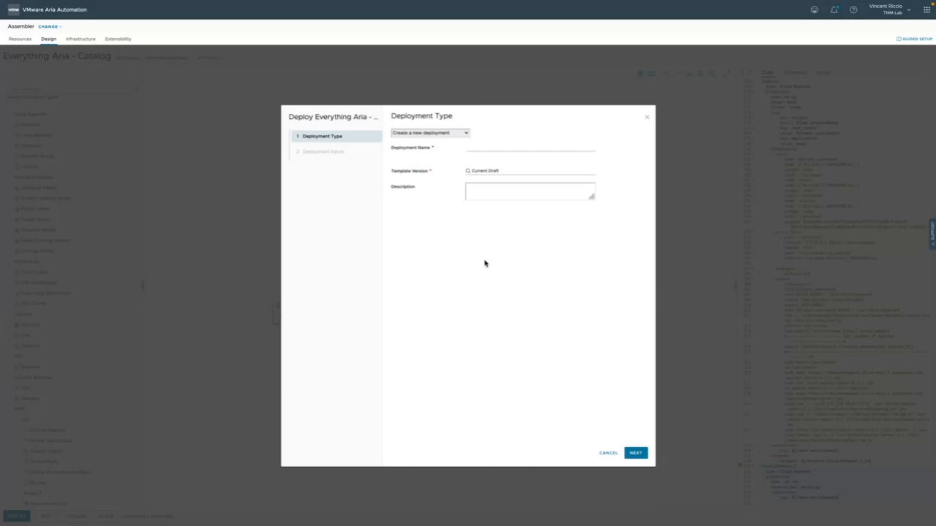
pyautogui.click(608, 453)
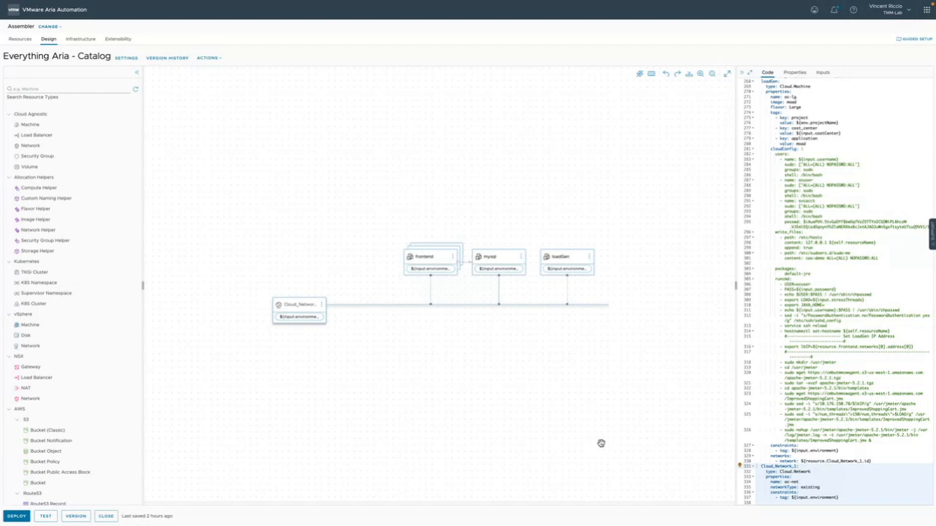
pyautogui.scroll(4, 514, 388)
pyautogui.scroll(2, 500, 367)
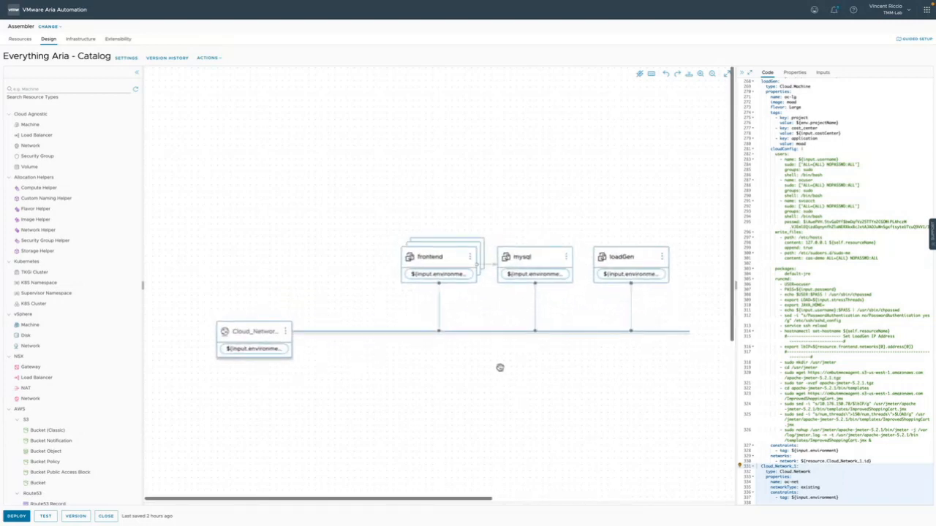
pyautogui.scroll(-5, 500, 367)
pyautogui.scroll(-2, 499, 366)
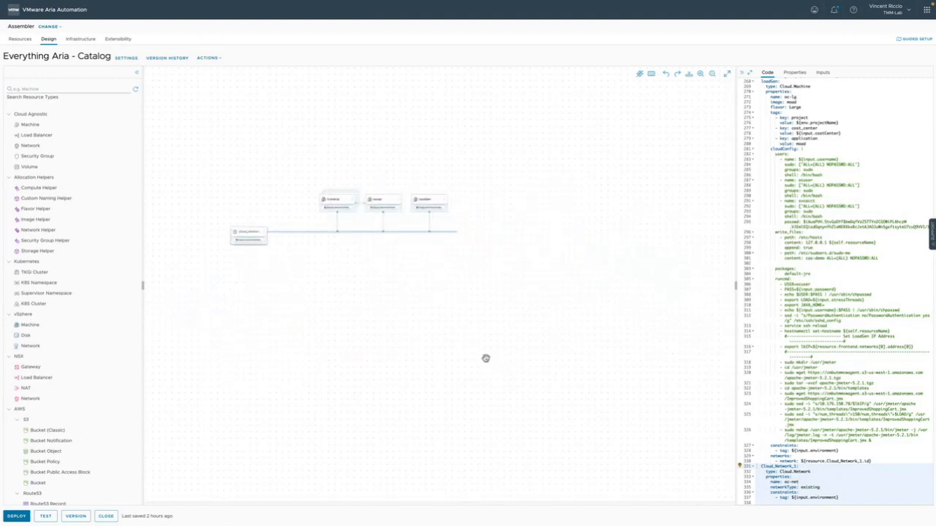
pyautogui.scroll(2, 486, 360)
pyautogui.scroll(1, 486, 359)
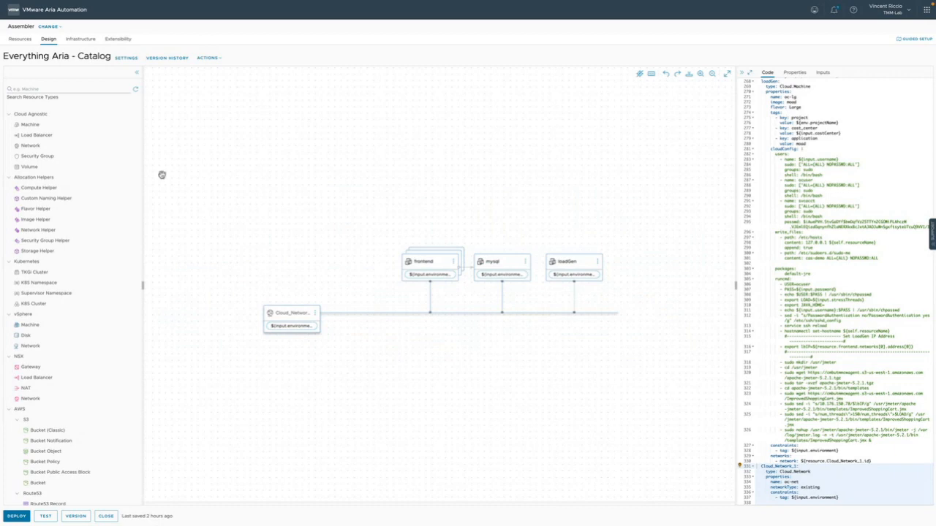
# Review the template's settings for its project and Service Broker sharing, and close them without saving
pyautogui.click(126, 62)
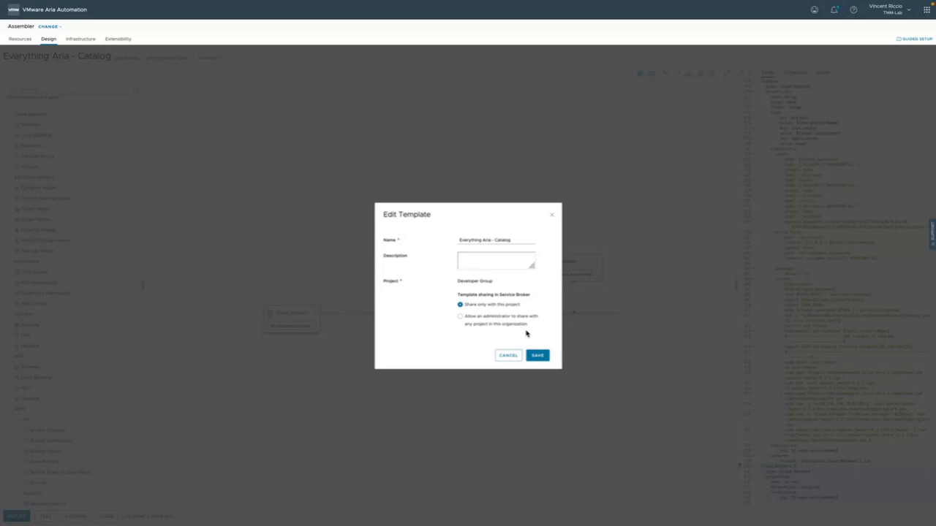
pyautogui.click(552, 215)
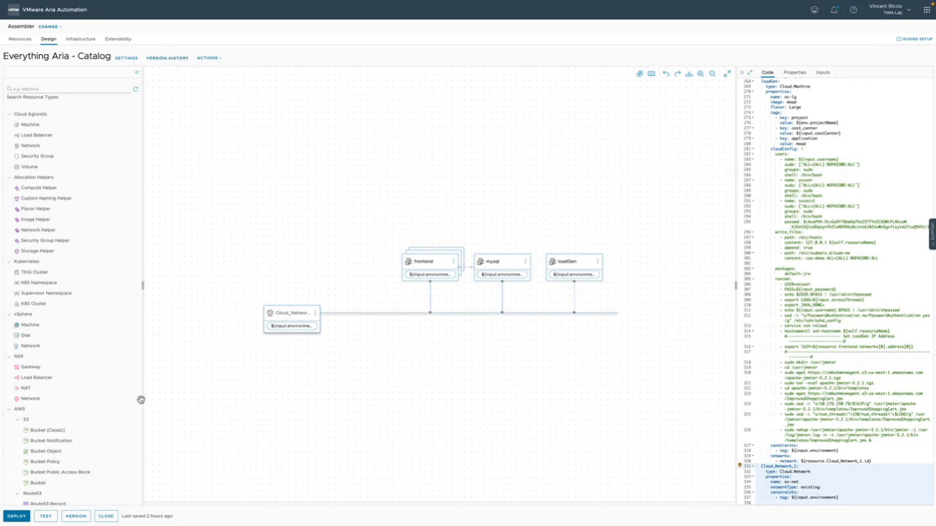
# Start a template version numbered 2, toggle its release to the catalog on and off, and cancel its creation
pyautogui.click(77, 516)
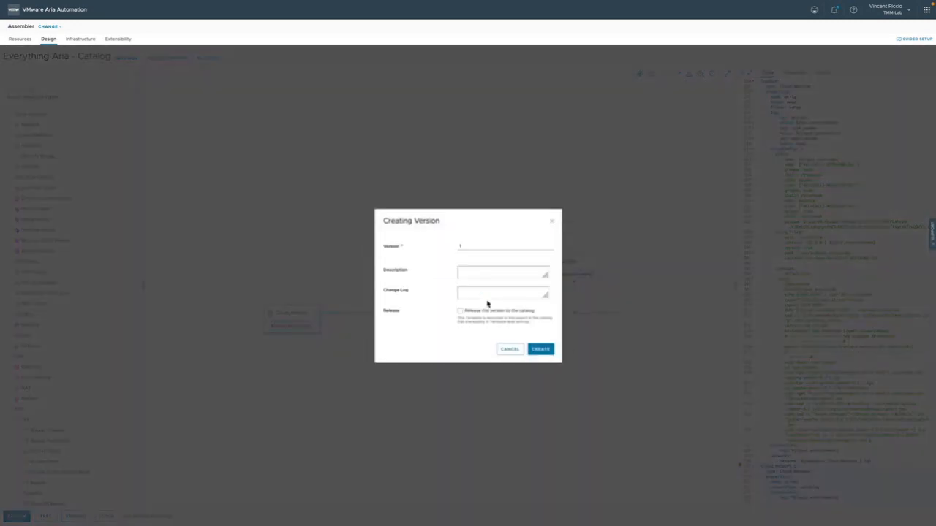
pyautogui.click(458, 248)
pyautogui.write('2')
pyautogui.click(459, 311)
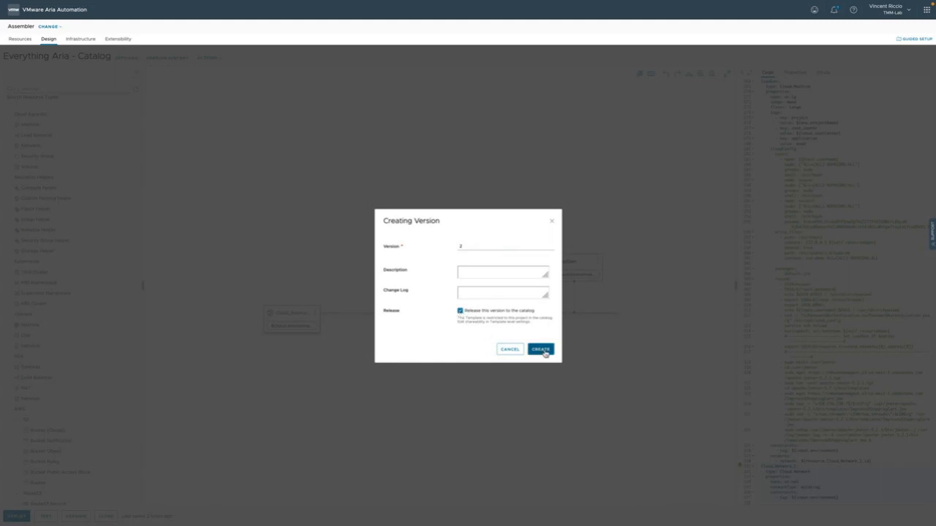
pyautogui.click(460, 311)
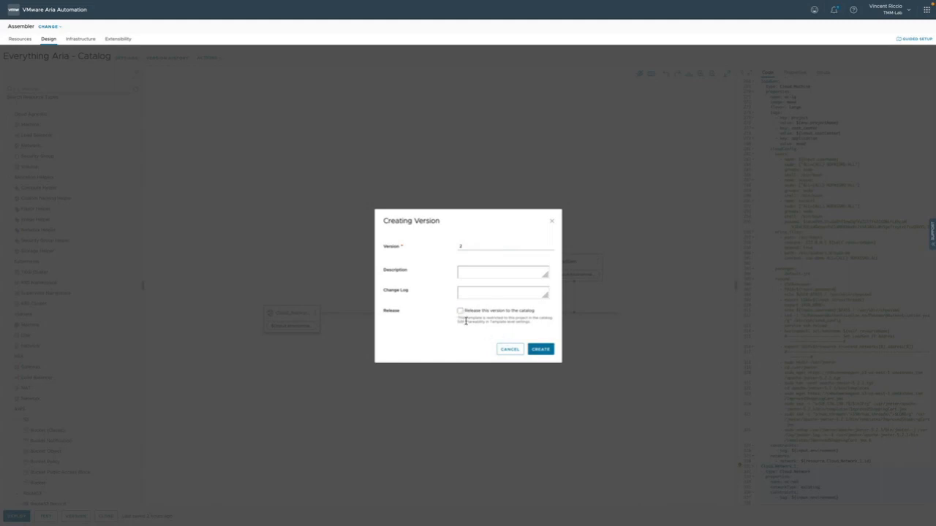
pyautogui.click(510, 351)
# Open the version history of the Everything Aria - Catalog template
pyautogui.click(169, 59)
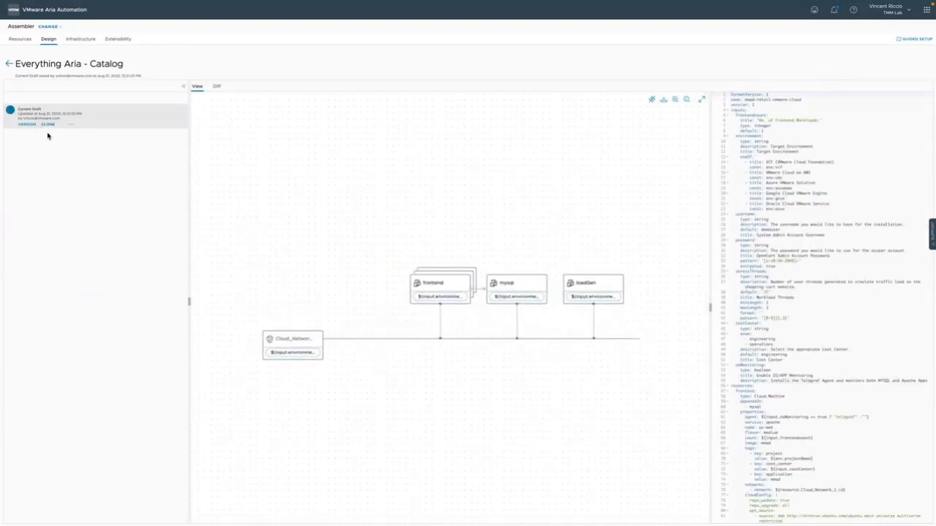
# Create version 1 of the Everything Aria - Catalog template and release it to the catalog
pyautogui.click(10, 64)
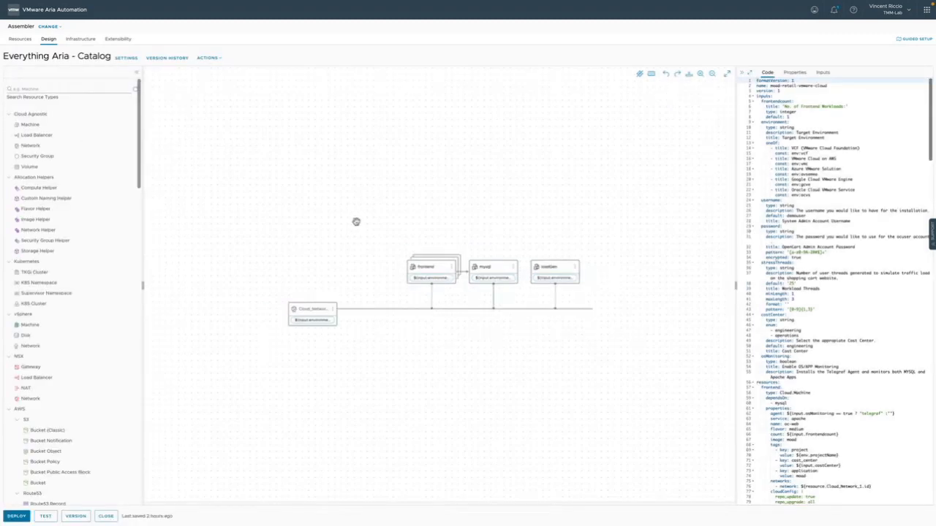
pyautogui.click(74, 517)
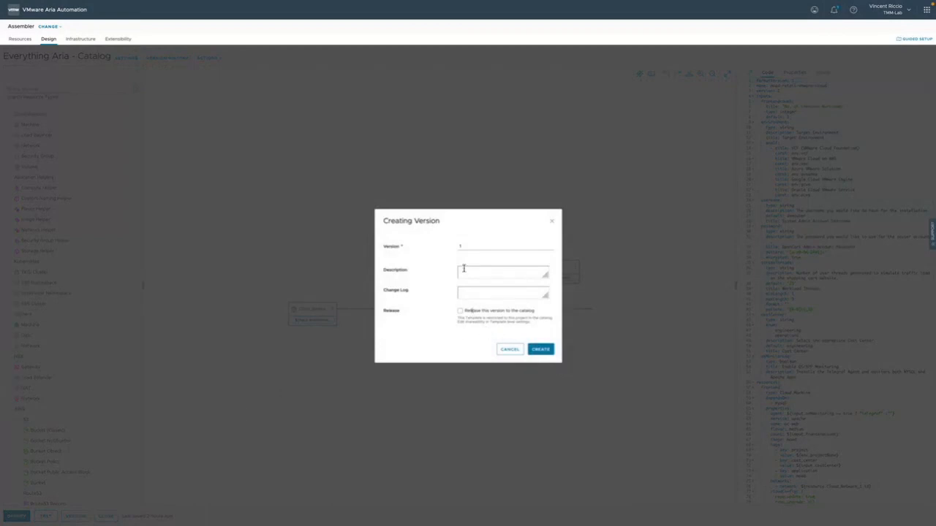
pyautogui.click(460, 312)
pyautogui.click(541, 350)
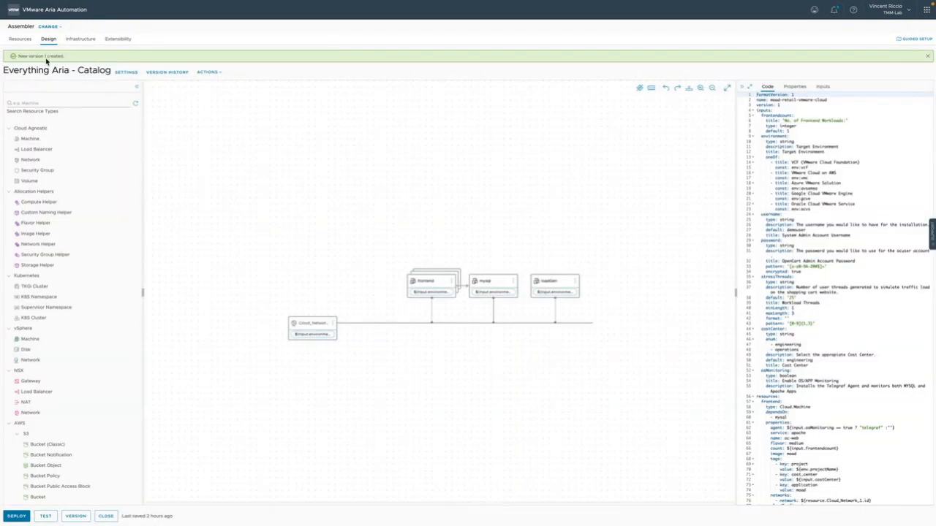
# Review the template's current draft and version 1 in the version history, check the version differences, and return to the template editor
pyautogui.click(180, 74)
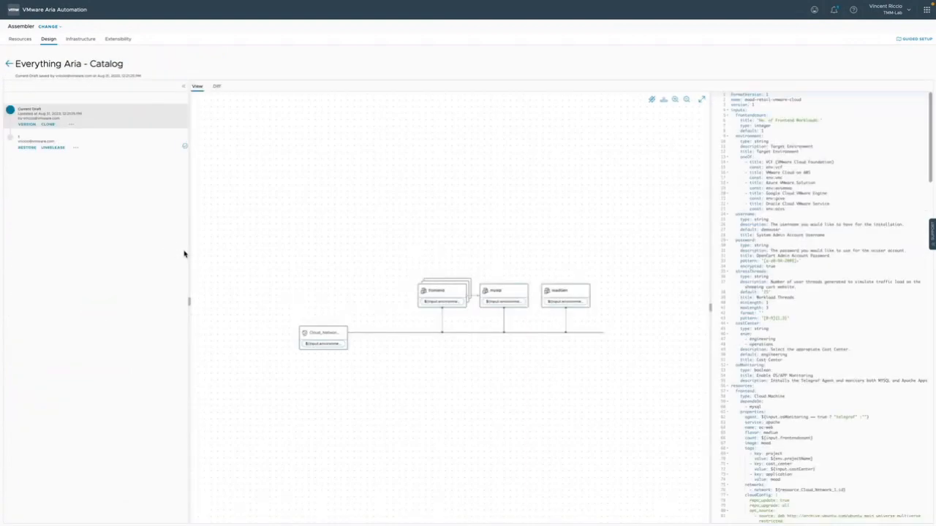
pyautogui.click(37, 145)
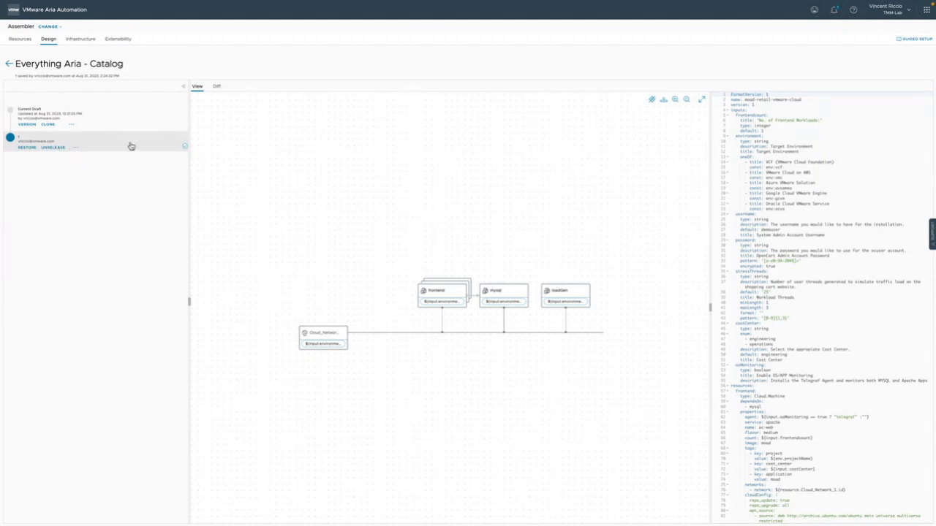
pyautogui.click(50, 112)
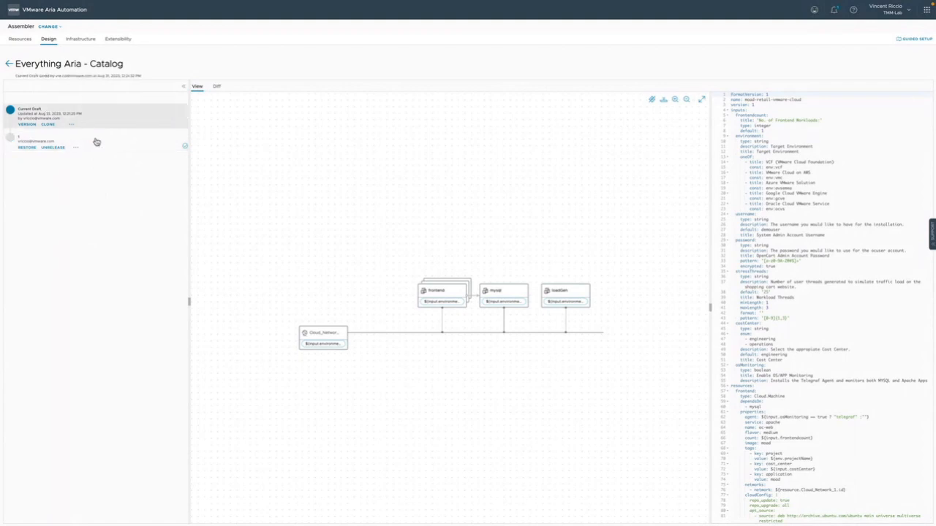
pyautogui.click(95, 142)
pyautogui.click(216, 86)
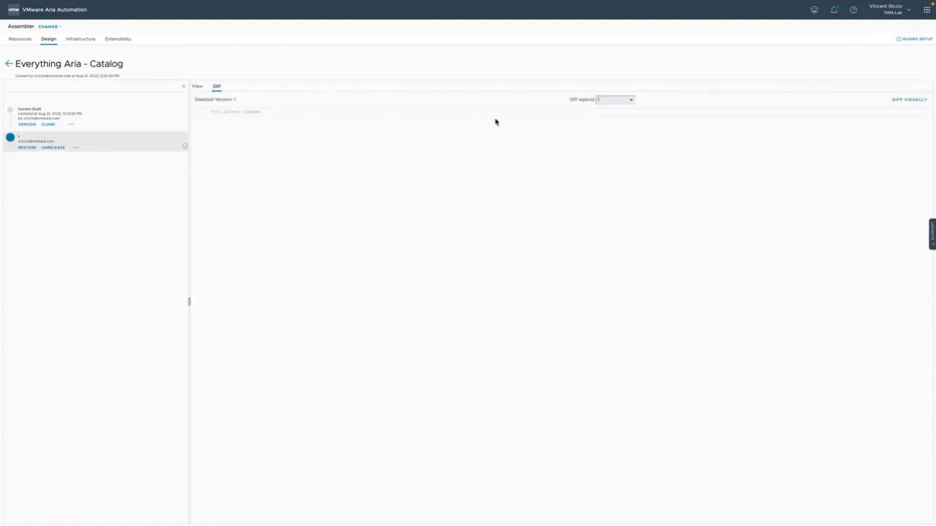
pyautogui.click(629, 100)
pyautogui.click(626, 92)
pyautogui.click(45, 115)
pyautogui.click(111, 148)
pyautogui.click(197, 87)
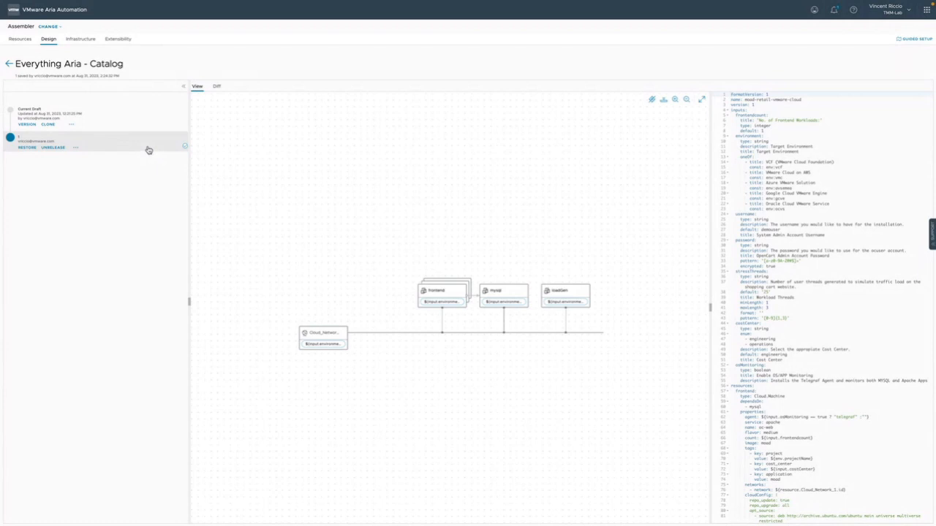
pyautogui.click(9, 65)
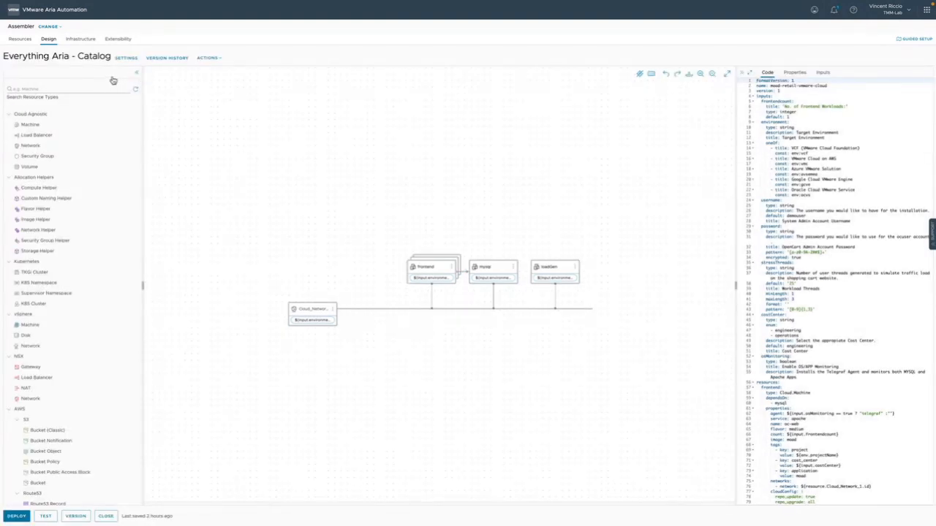
# Start a new extensibility action named Everything Aria - Catalog in the Developer Group project
pyautogui.click(124, 39)
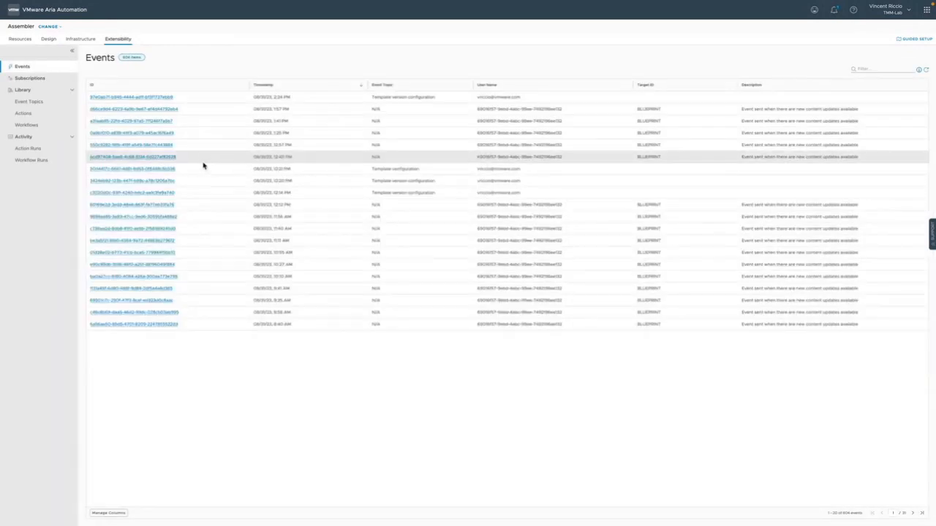
pyautogui.click(27, 114)
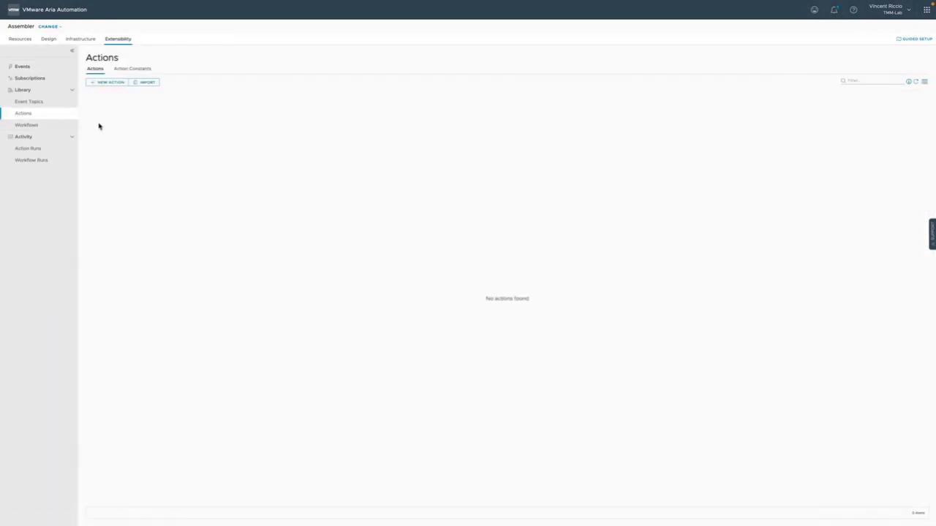
pyautogui.click(110, 83)
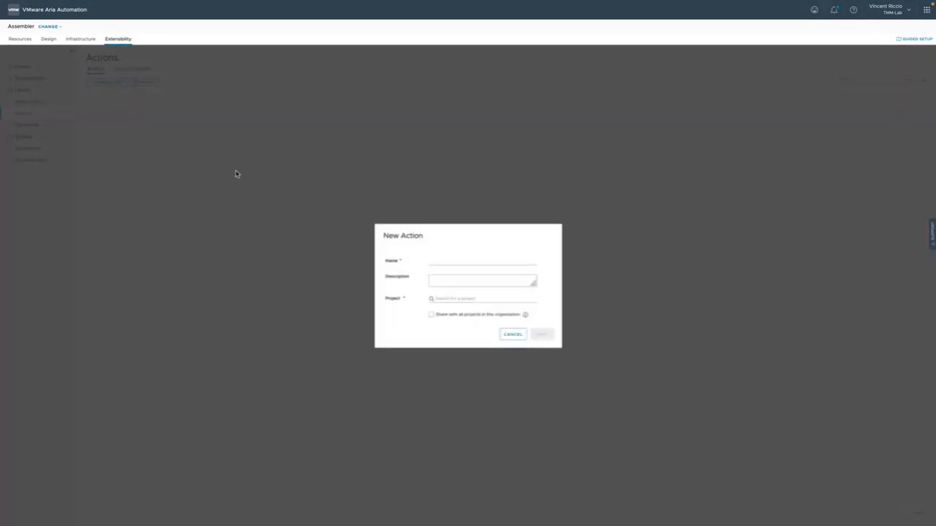
pyautogui.click(476, 261)
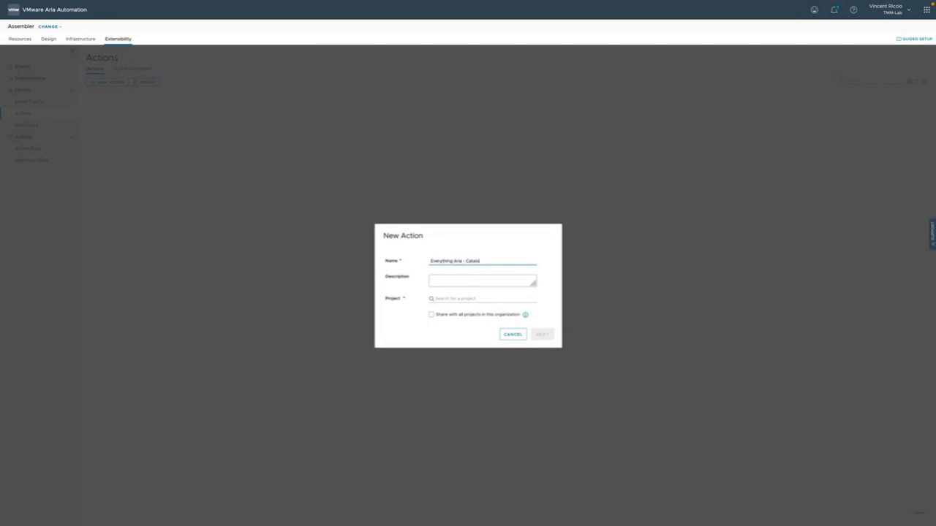
pyautogui.click(475, 298)
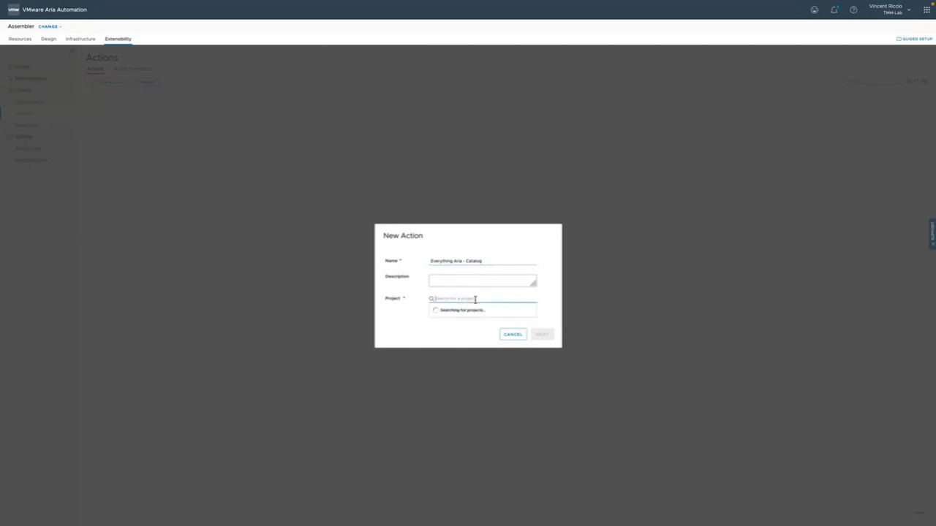
pyautogui.click(474, 324)
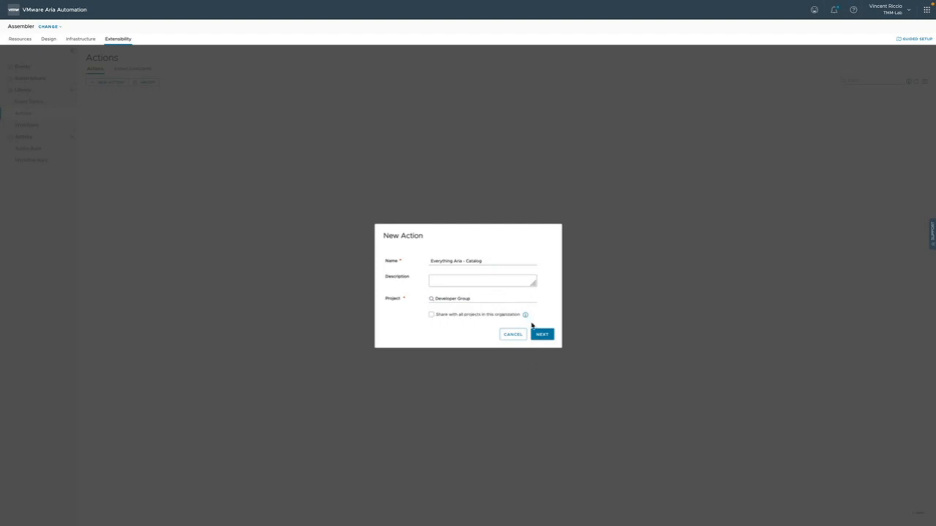
pyautogui.click(545, 335)
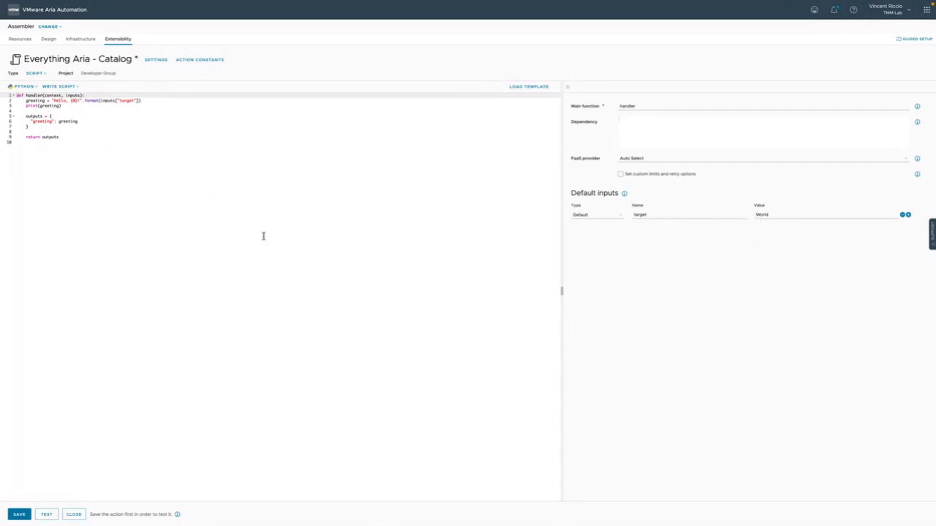
# Save the extensibility action with its default Python script and create version 1 of it
pyautogui.click(21, 515)
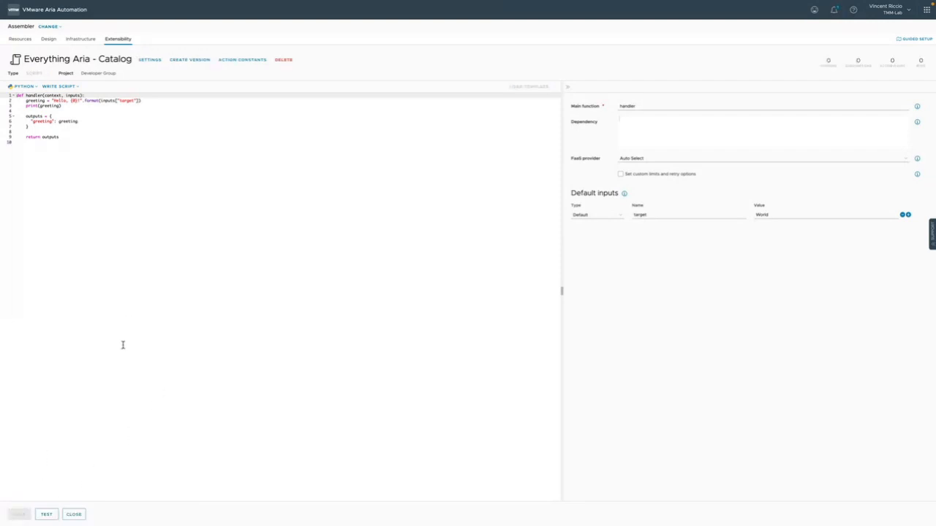
pyautogui.click(188, 61)
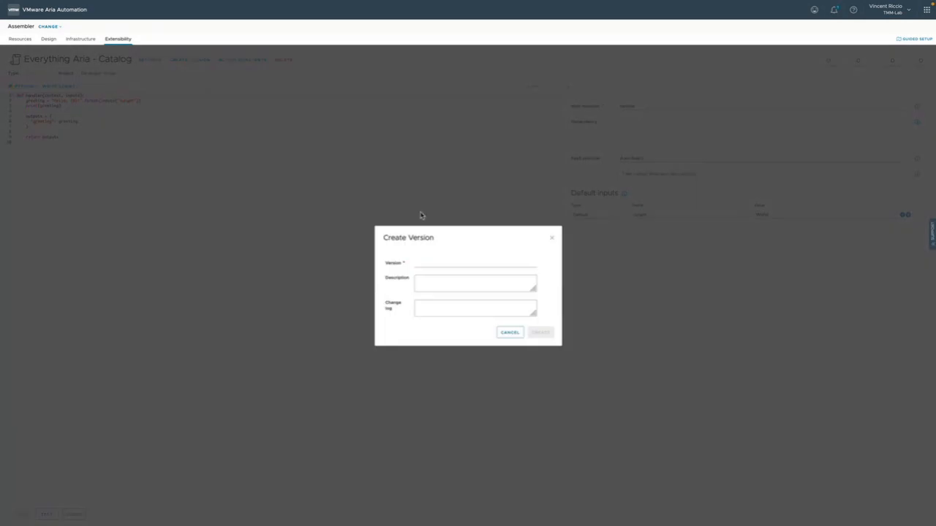
pyautogui.click(439, 264)
pyautogui.write('1')
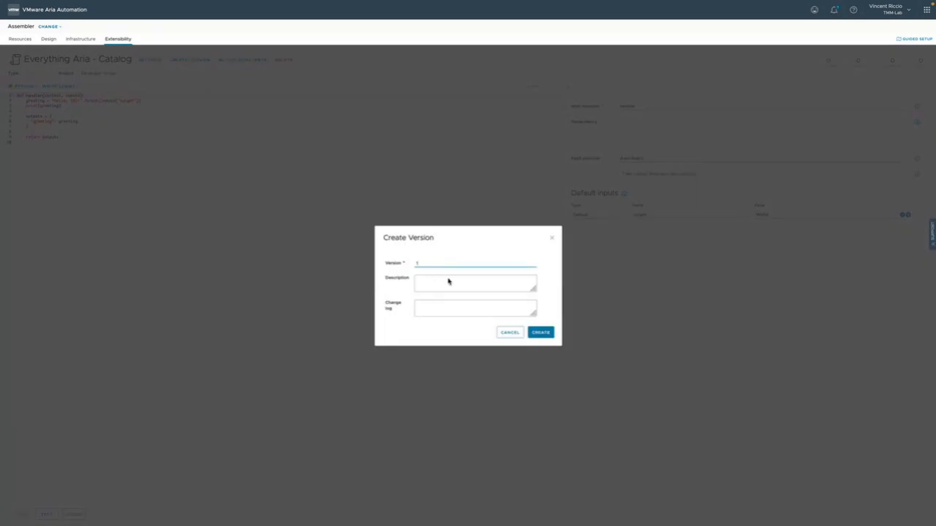
pyautogui.click(541, 333)
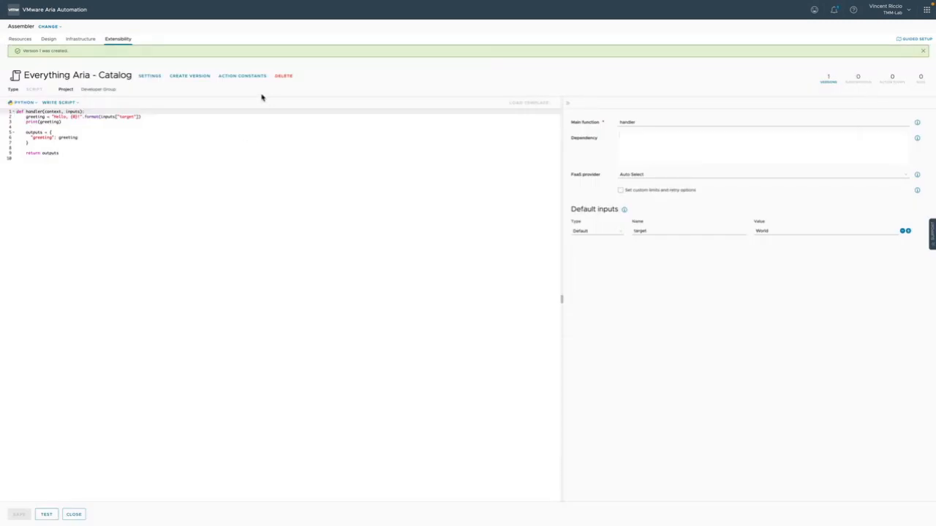
pyautogui.click(924, 52)
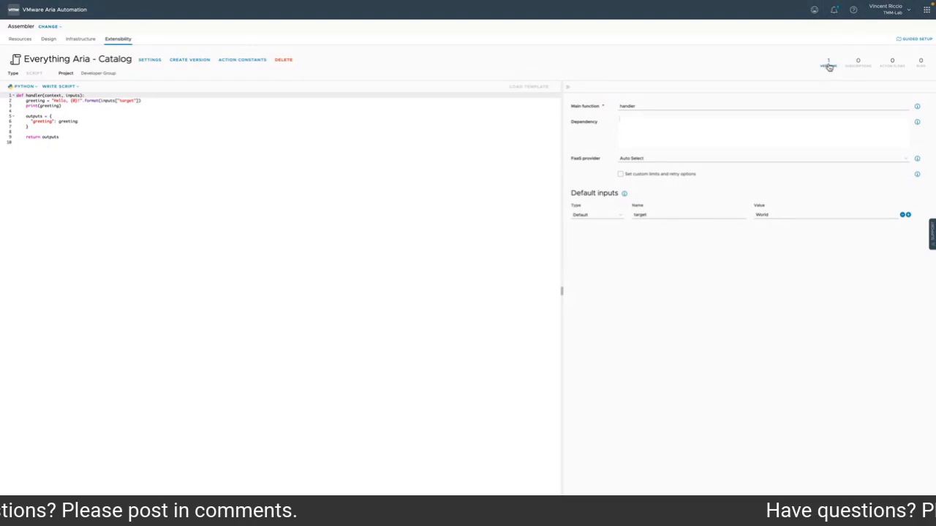
# Release version 1 of the Everything Aria - Catalog action from its version history and close the action
pyautogui.click(826, 66)
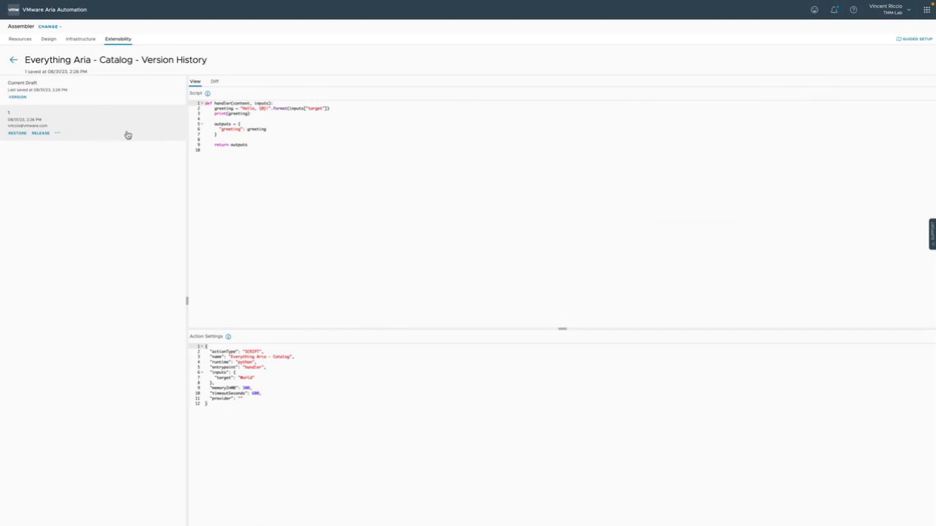
pyautogui.click(41, 133)
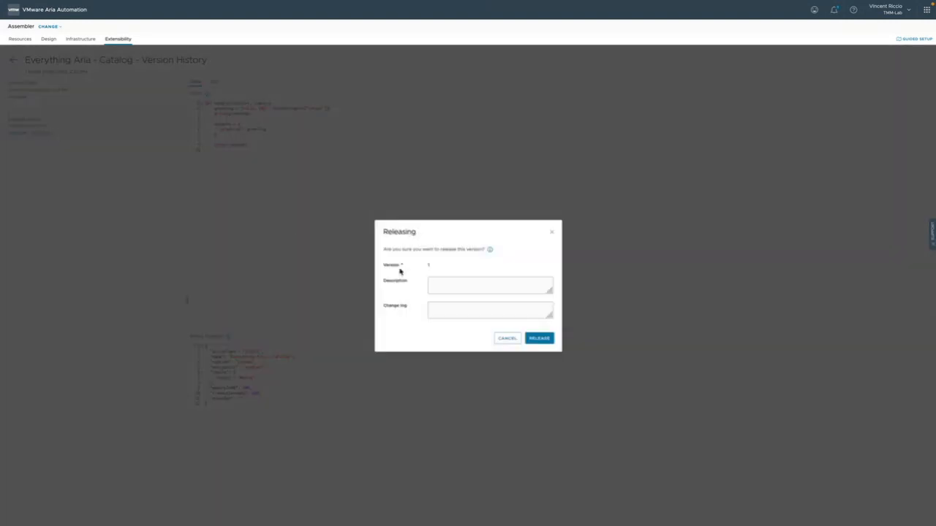
pyautogui.click(541, 340)
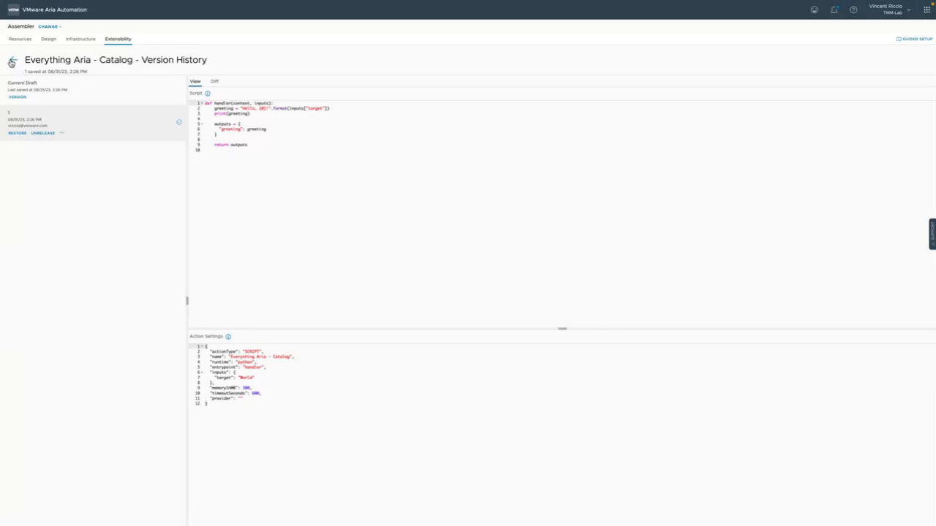
pyautogui.click(12, 63)
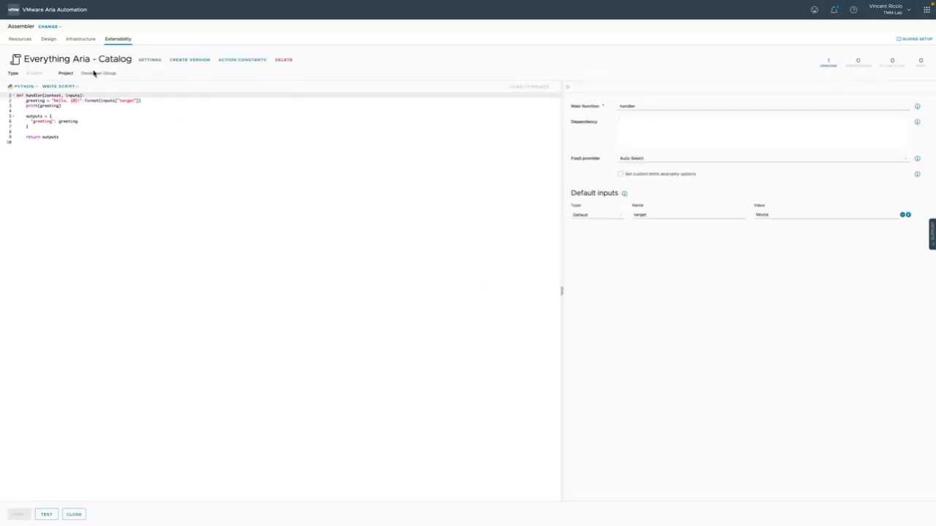
pyautogui.click(75, 515)
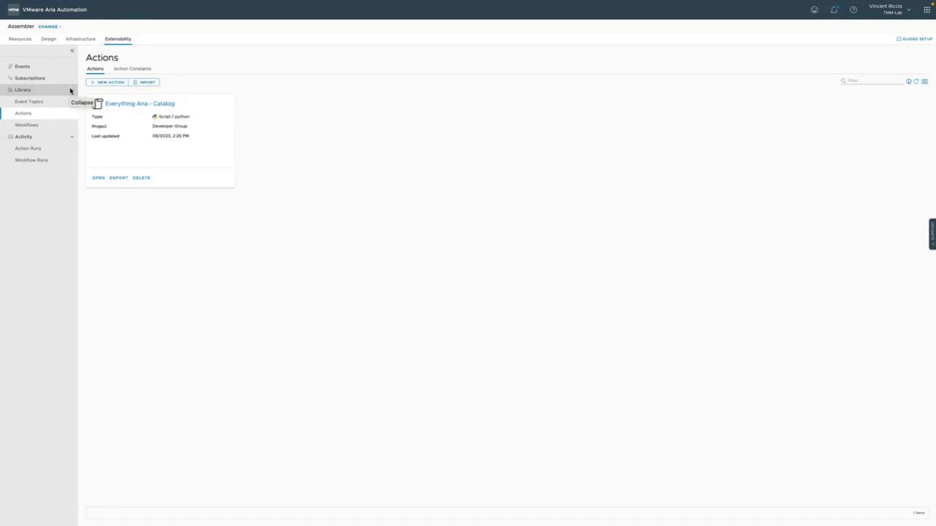
# Switch to Service Broker and check its content sources and catalog
pyautogui.click(50, 27)
pyautogui.click(58, 69)
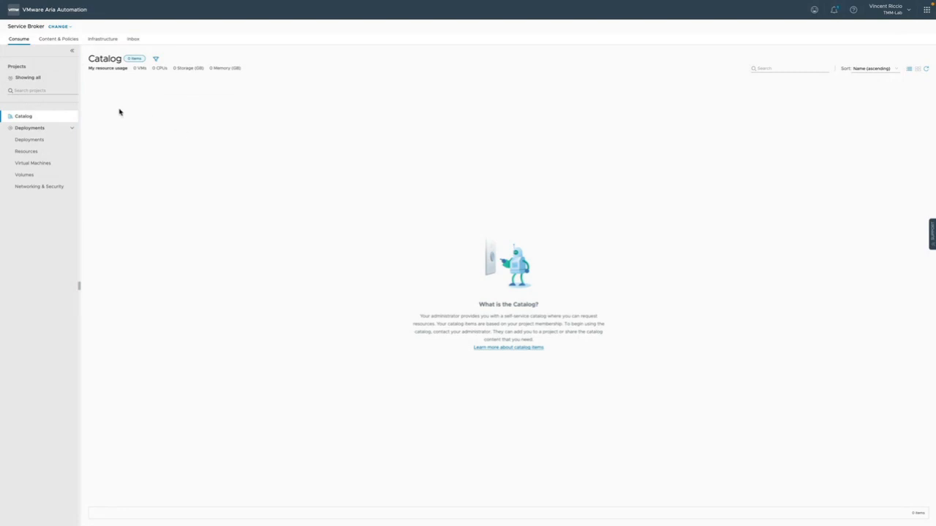
pyautogui.click(68, 41)
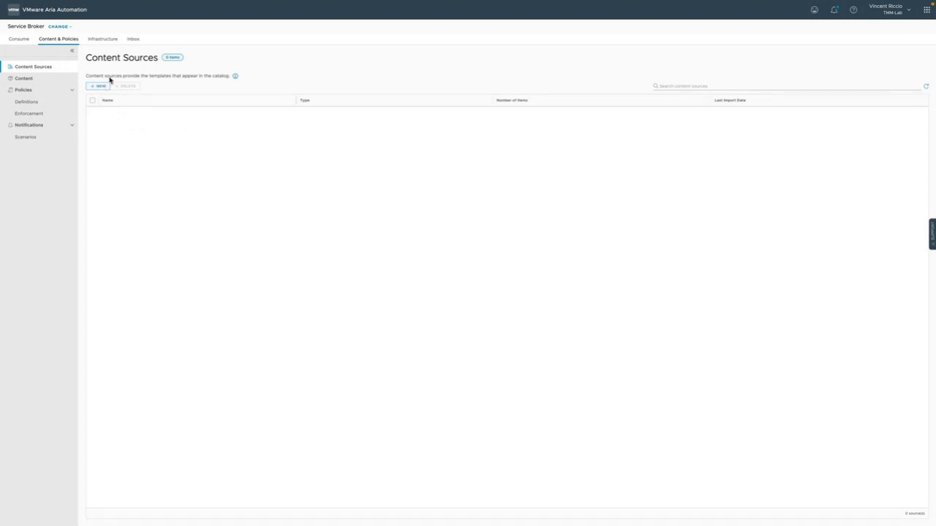
pyautogui.click(22, 41)
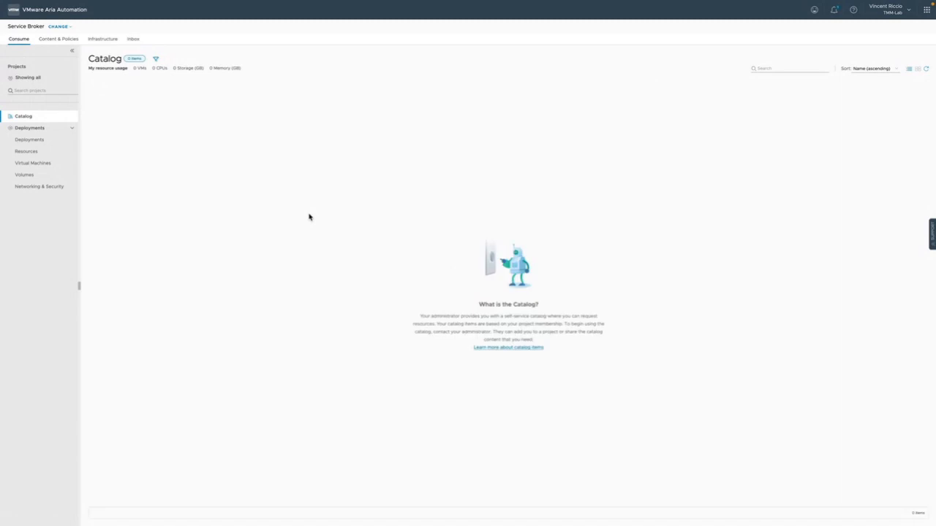
# Start a new template content source named Templates with MOAD Group as its source project and validate it
pyautogui.click(65, 41)
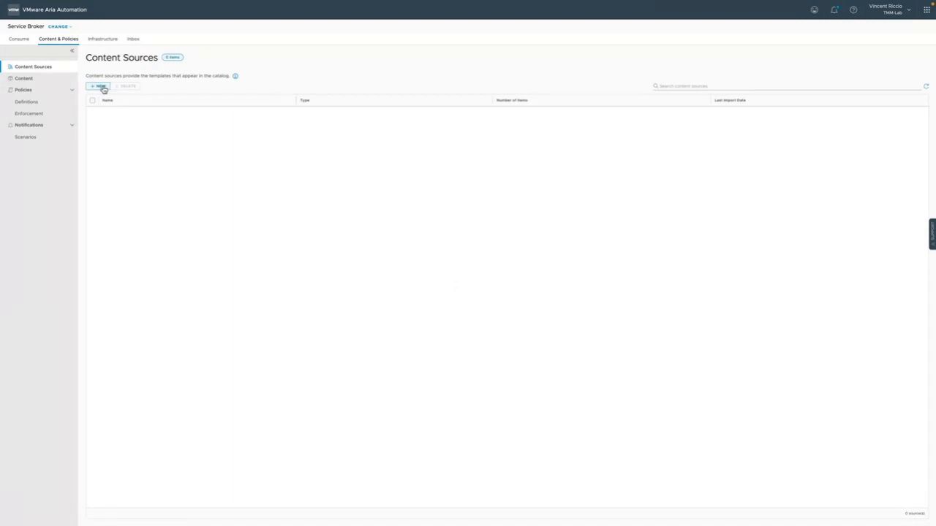
pyautogui.click(102, 86)
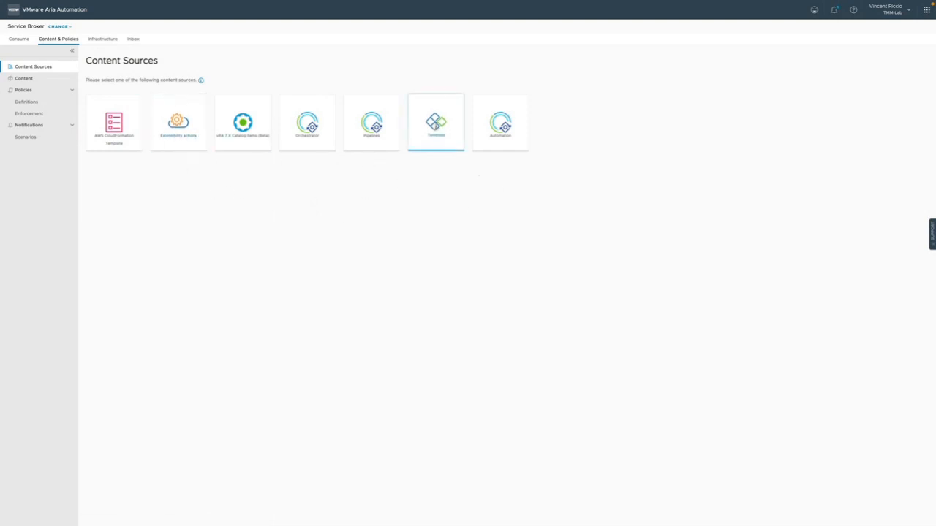
pyautogui.click(435, 132)
pyautogui.click(370, 96)
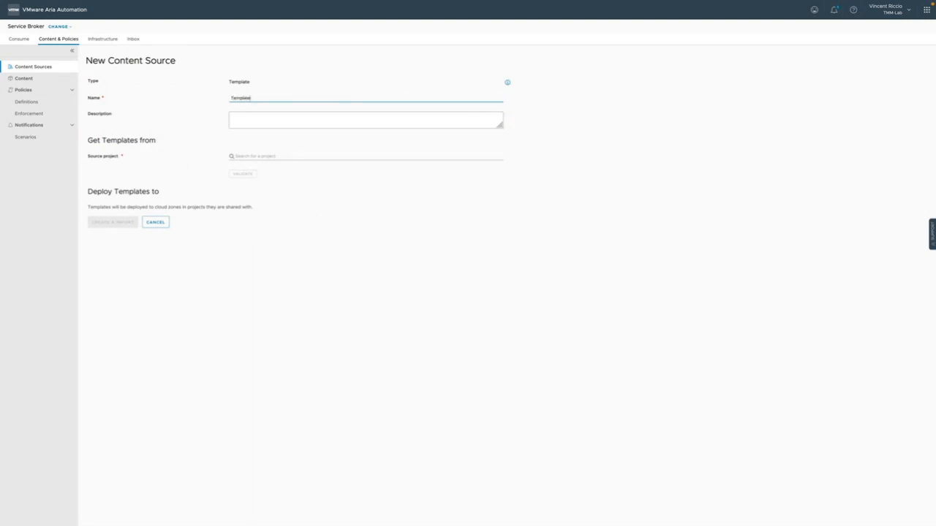
pyautogui.click(350, 157)
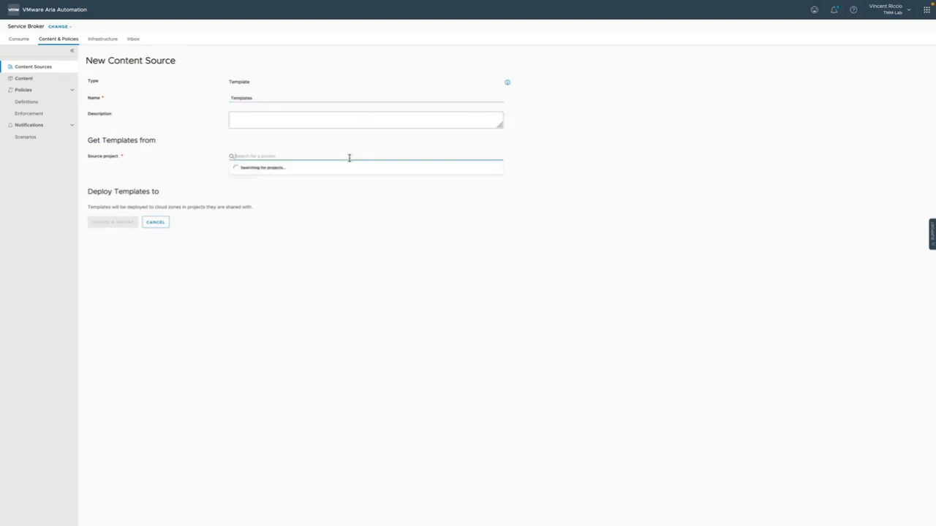
pyautogui.click(283, 191)
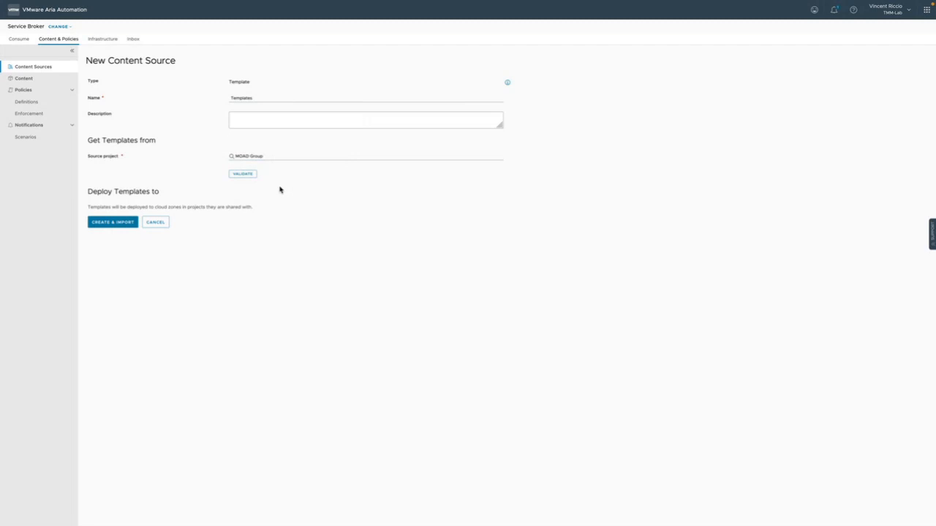
pyautogui.click(248, 177)
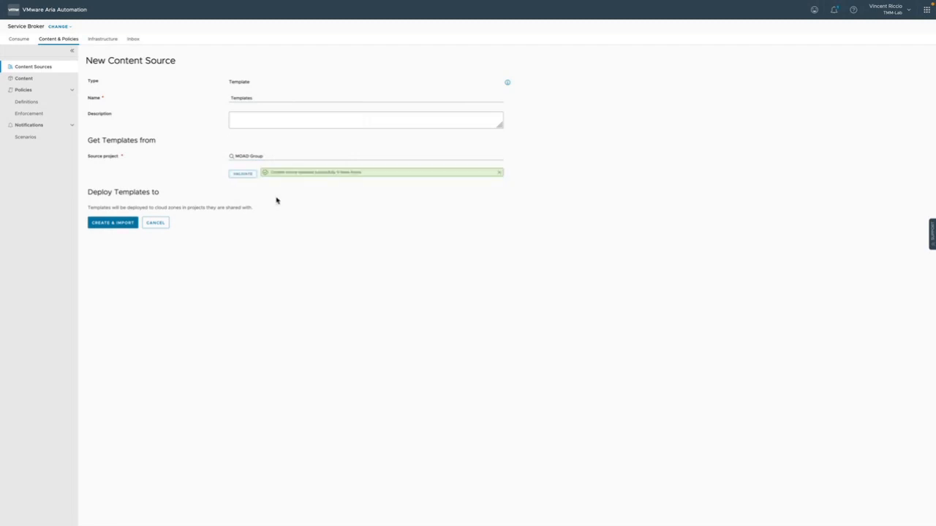
# Set the new content source's source project to Developer Group and validate it
pyautogui.click(297, 156)
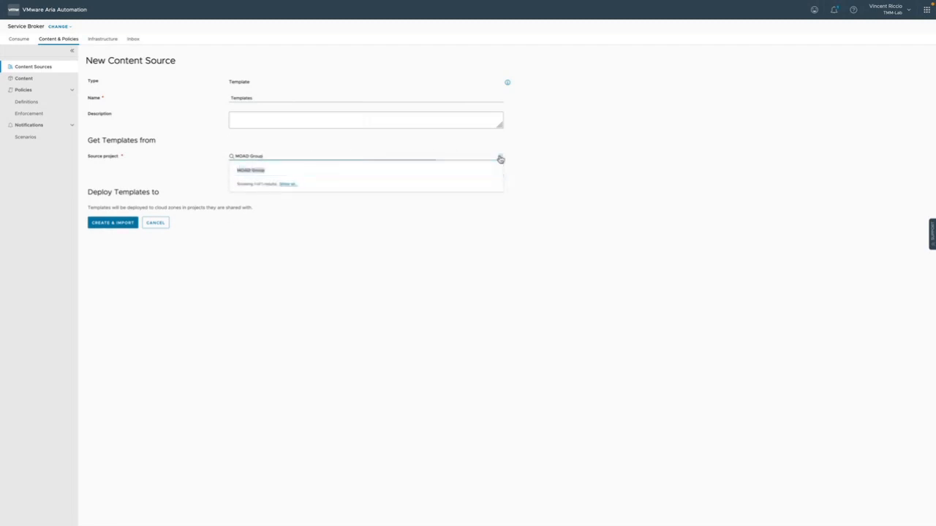
pyautogui.click(500, 157)
pyautogui.click(290, 182)
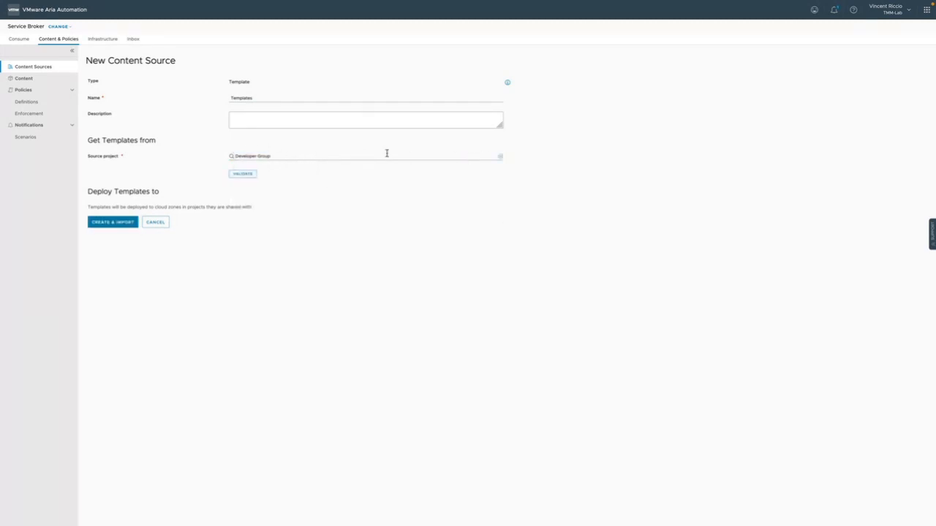
pyautogui.click(248, 175)
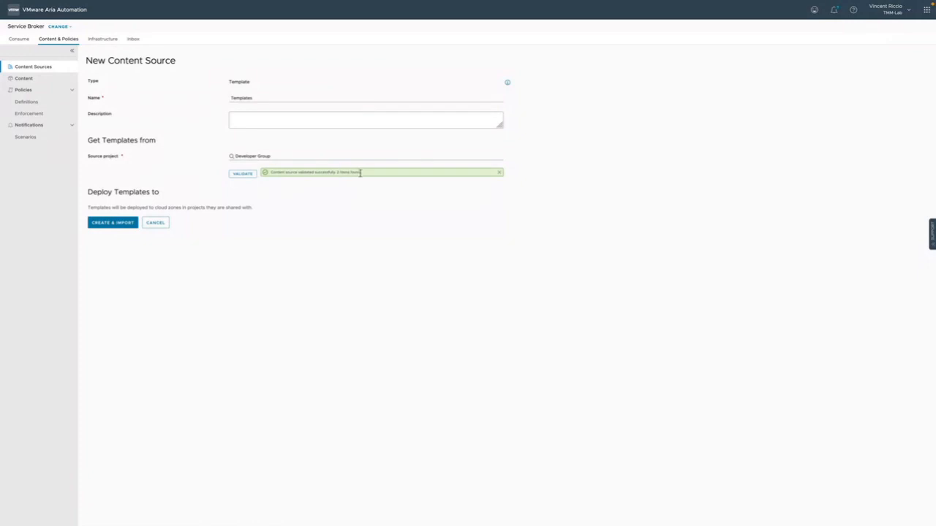
pyautogui.click(499, 173)
# Set the source project of the new content source back to MOAD Group and validate it again
pyautogui.click(490, 156)
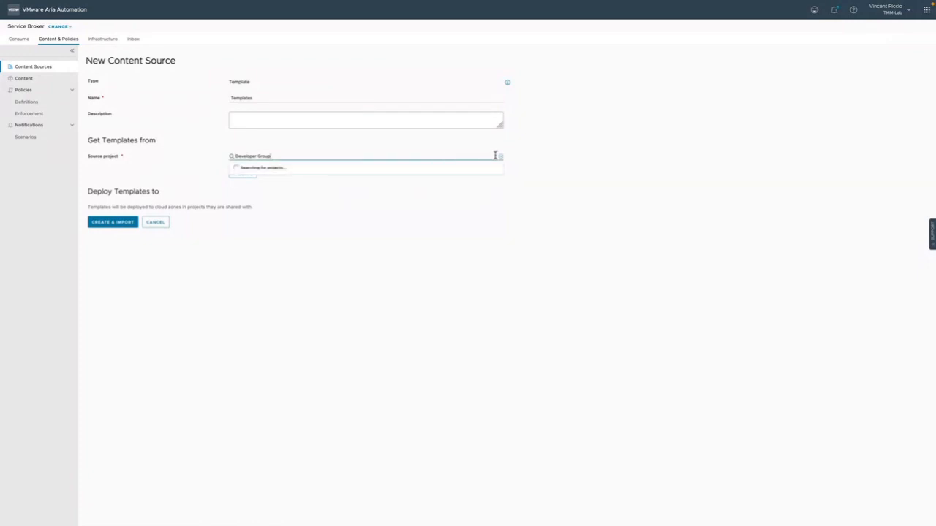
pyautogui.click(501, 159)
pyautogui.click(263, 181)
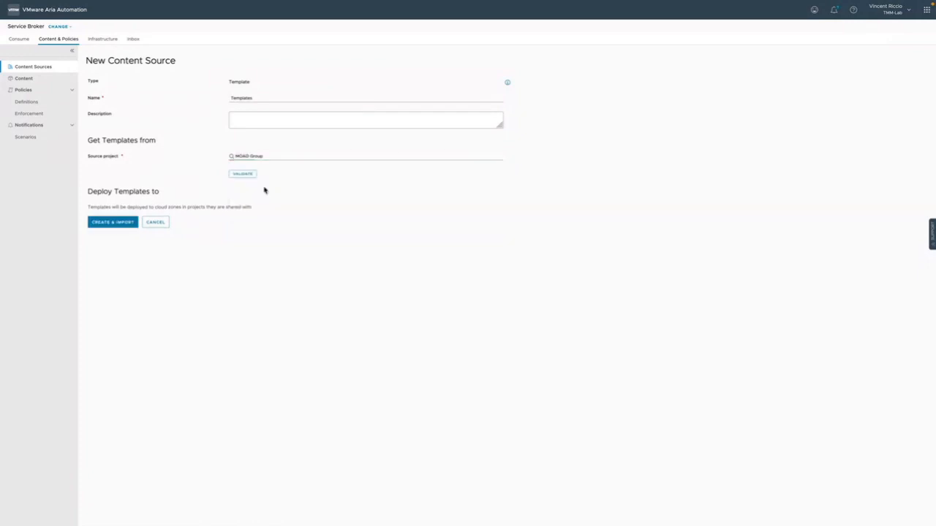
pyautogui.click(243, 174)
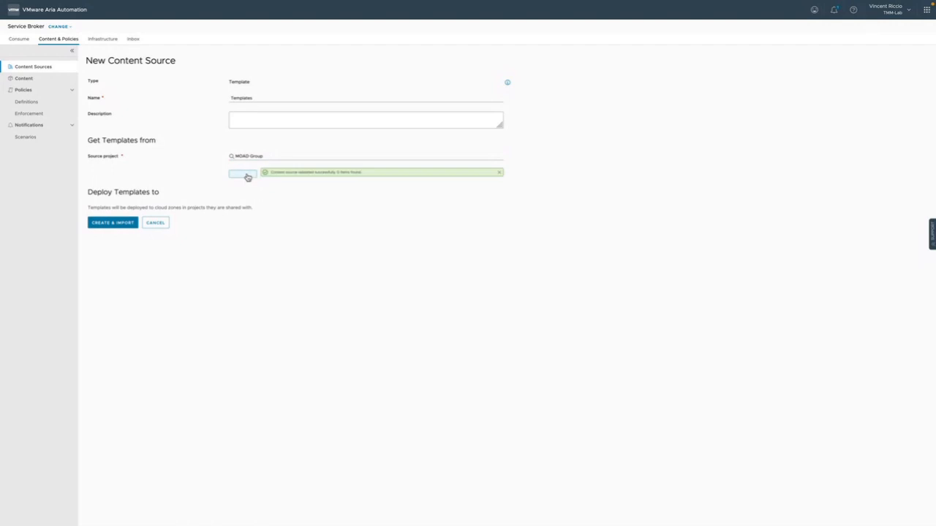
pyautogui.click(500, 174)
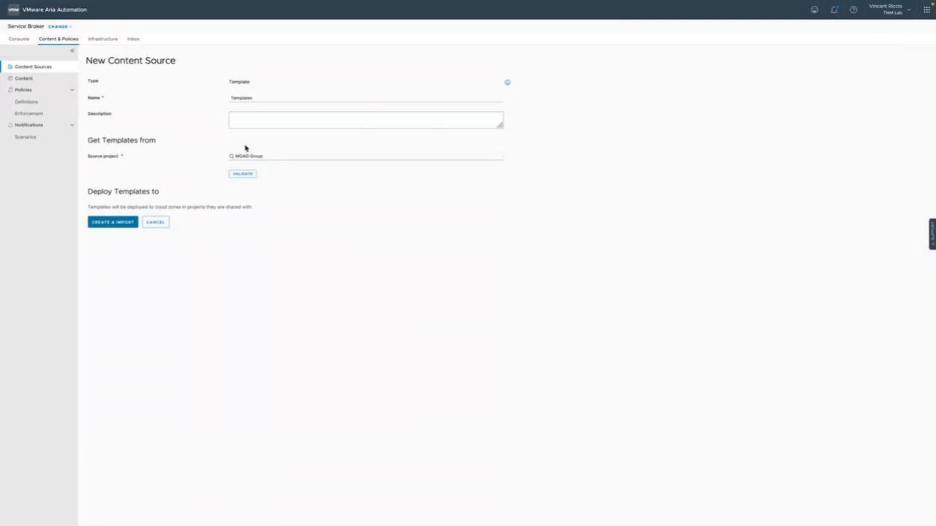
# Switch to Assembler and check the project and sharing settings of the Everything Aria - Catalog template
pyautogui.click(59, 27)
pyautogui.click(64, 42)
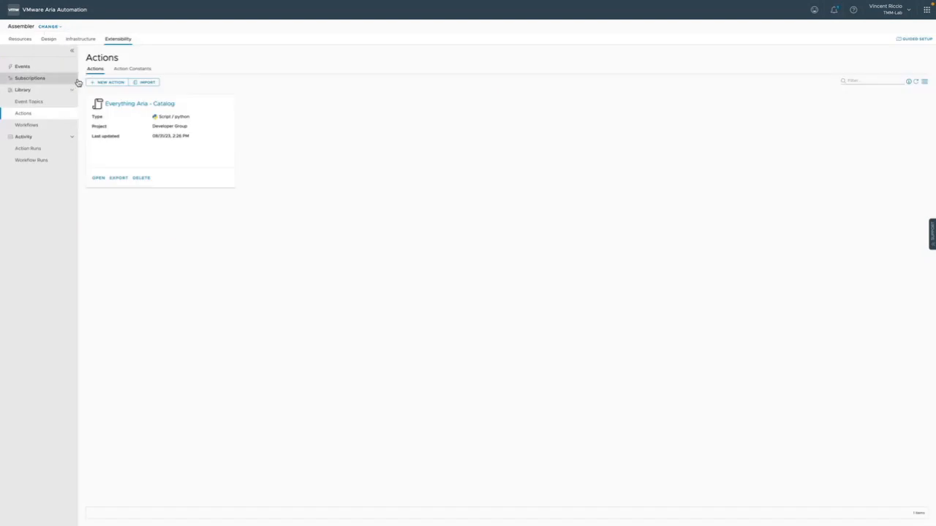
pyautogui.click(15, 41)
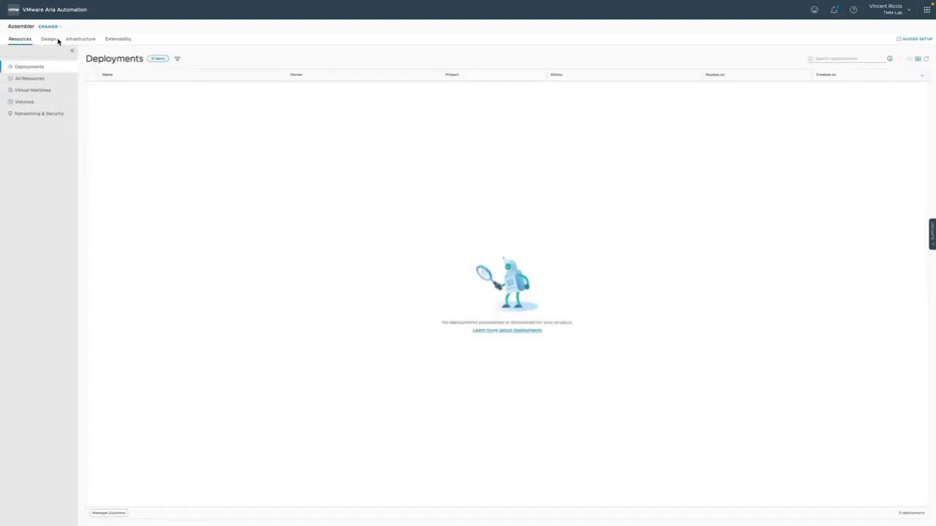
pyautogui.click(46, 39)
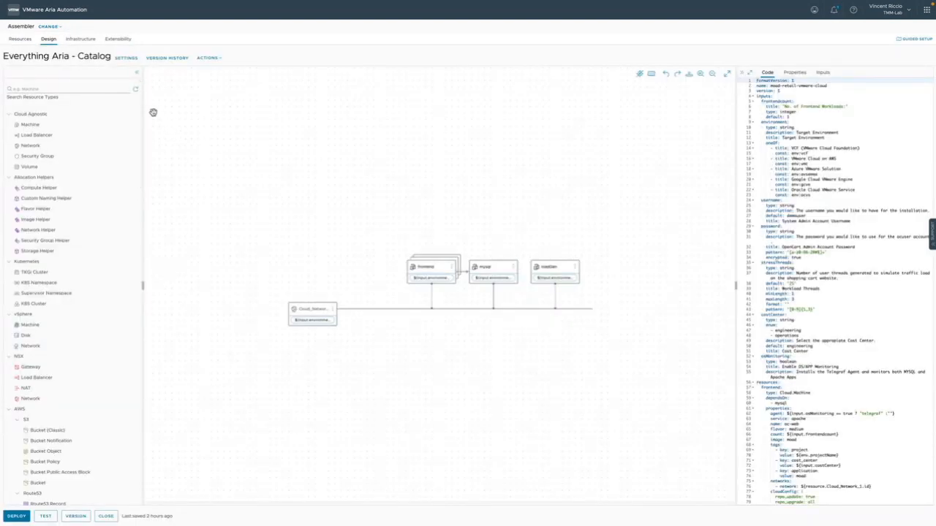
pyautogui.click(124, 58)
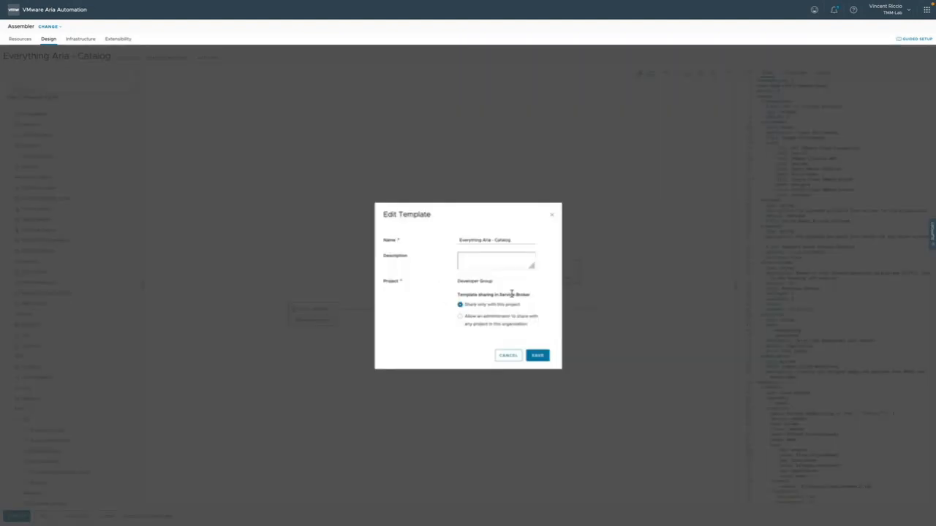
pyautogui.click(508, 356)
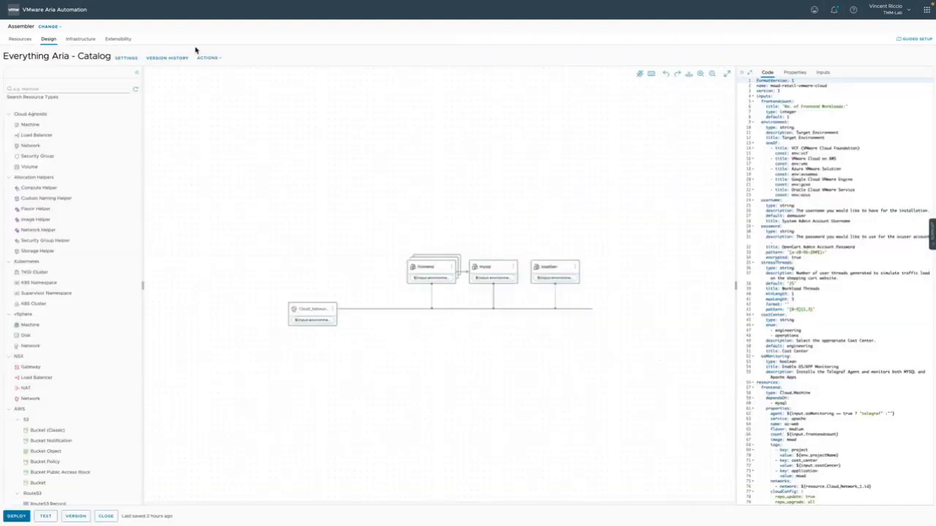
# Return to Service Broker and create and import the Templates content source from MOAD Group
pyautogui.click(52, 30)
pyautogui.click(52, 68)
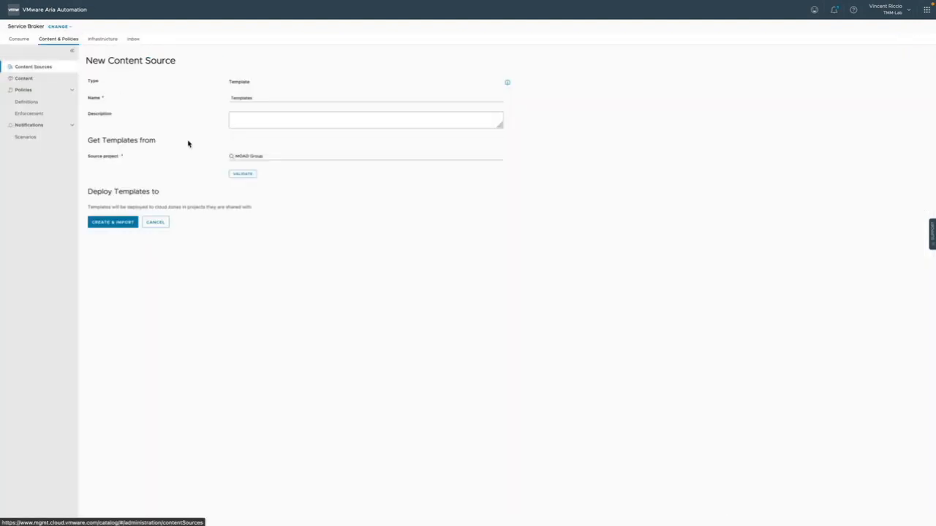
pyautogui.click(130, 223)
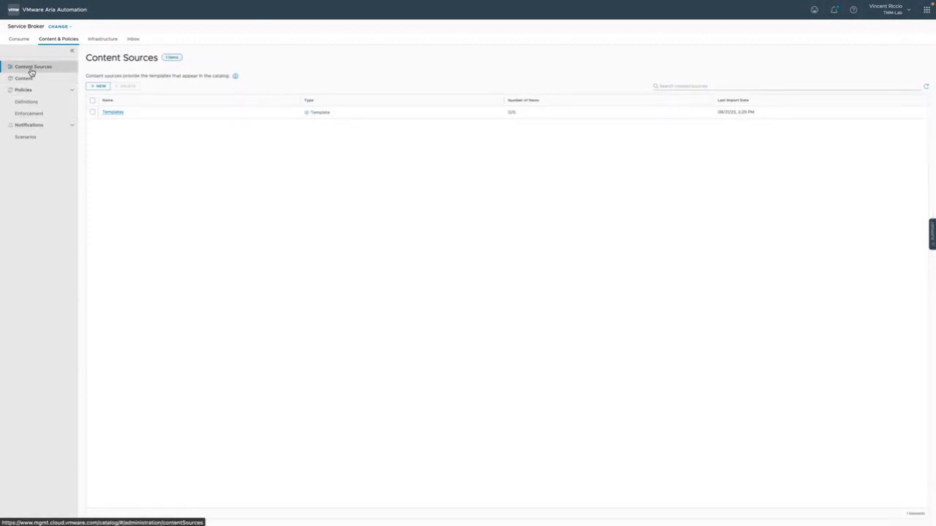
# Create an extensibility actions content source named ABX from the Developer Group project, validate it and import it
pyautogui.click(99, 86)
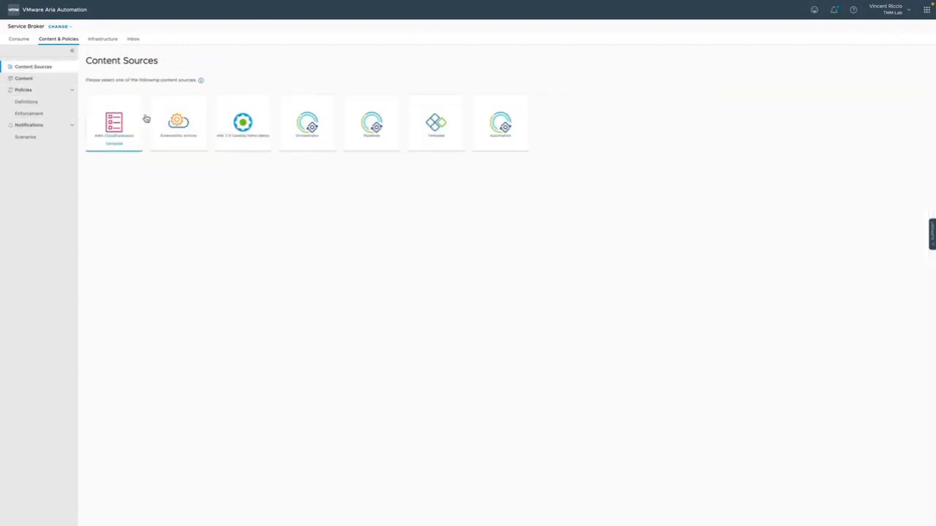
pyautogui.click(196, 136)
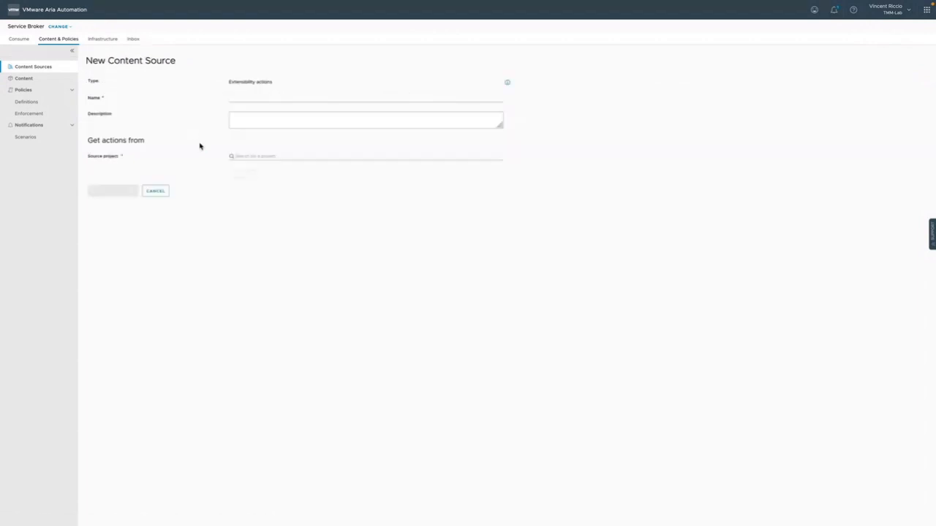
pyautogui.click(304, 98)
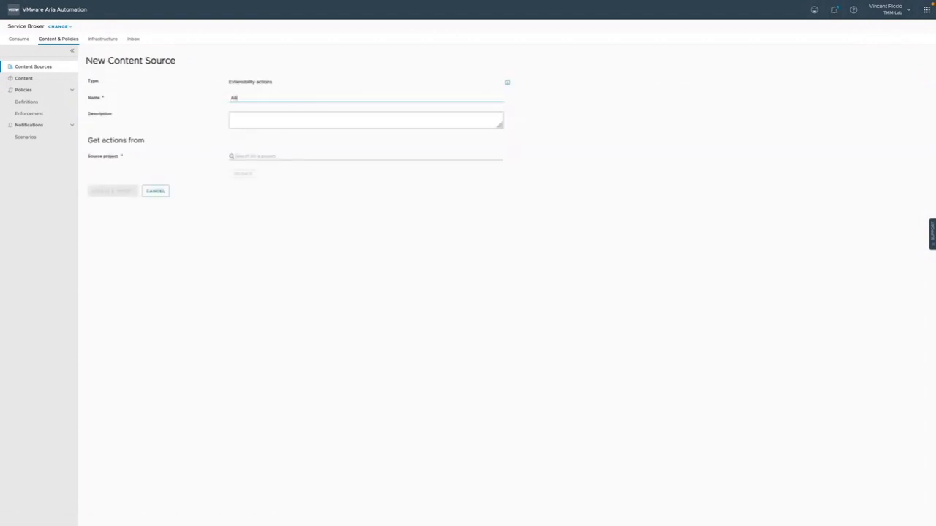
pyautogui.click(302, 154)
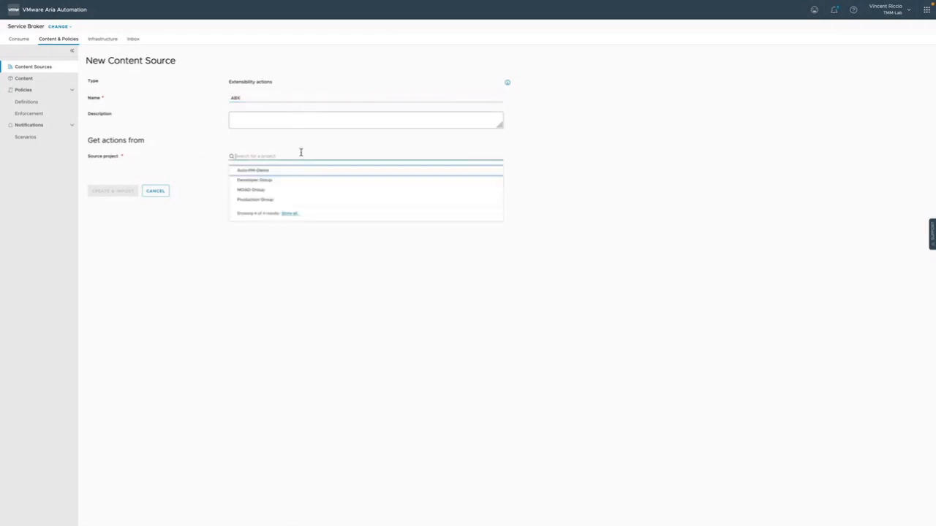
pyautogui.click(280, 182)
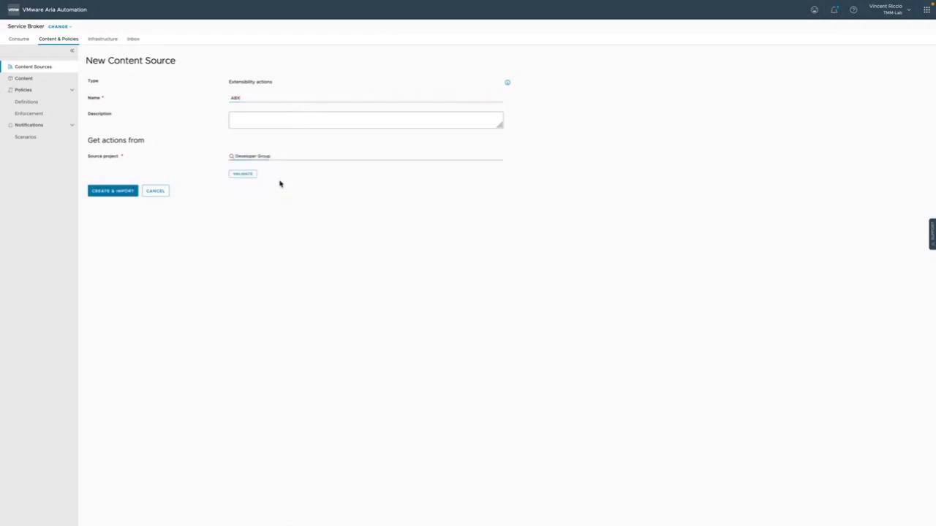
pyautogui.click(249, 175)
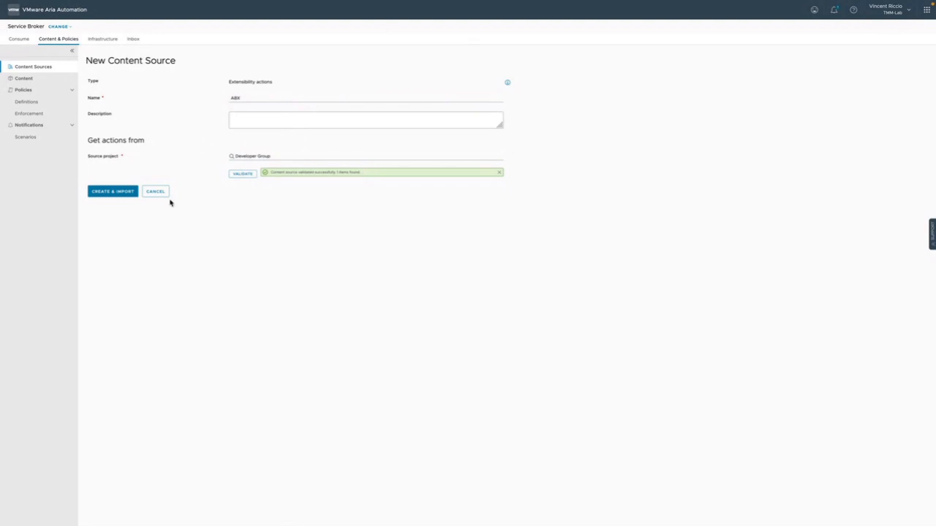
pyautogui.click(114, 193)
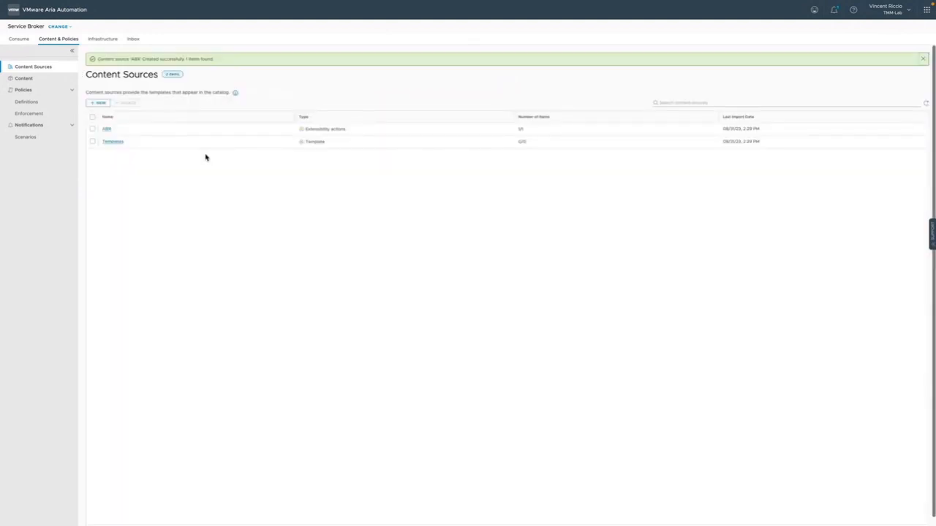
# Set the source project of the Templates content source to Developer Group, validate it, and save and import it
pyautogui.click(116, 142)
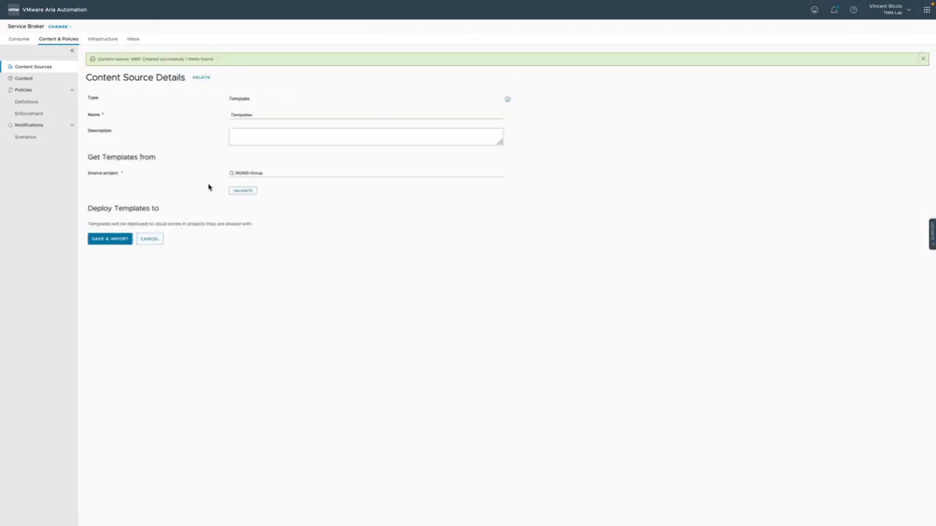
pyautogui.click(243, 192)
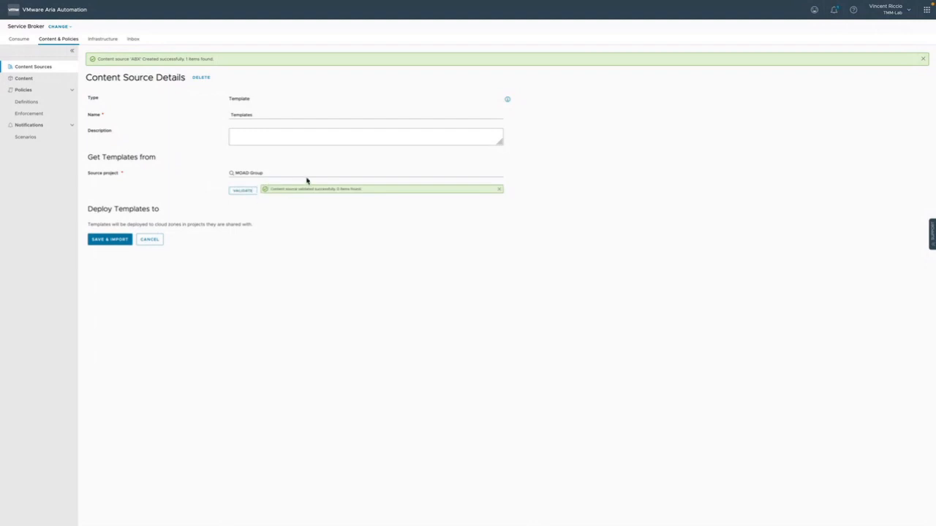
pyautogui.click(501, 174)
pyautogui.click(344, 155)
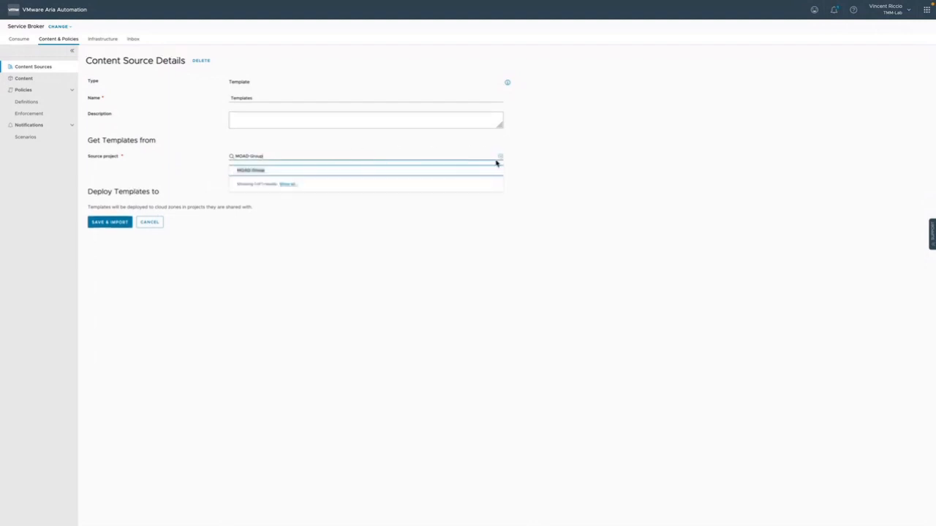
pyautogui.click(501, 157)
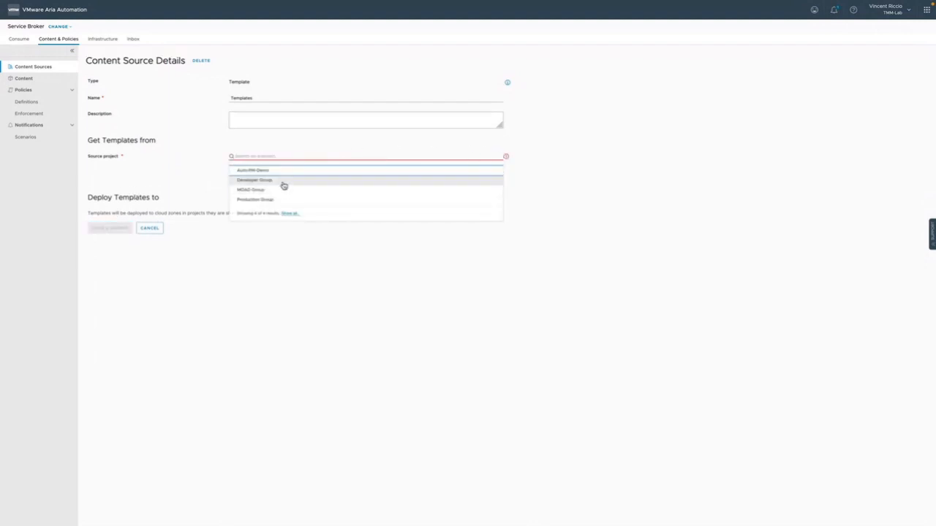
pyautogui.click(284, 186)
pyautogui.click(244, 176)
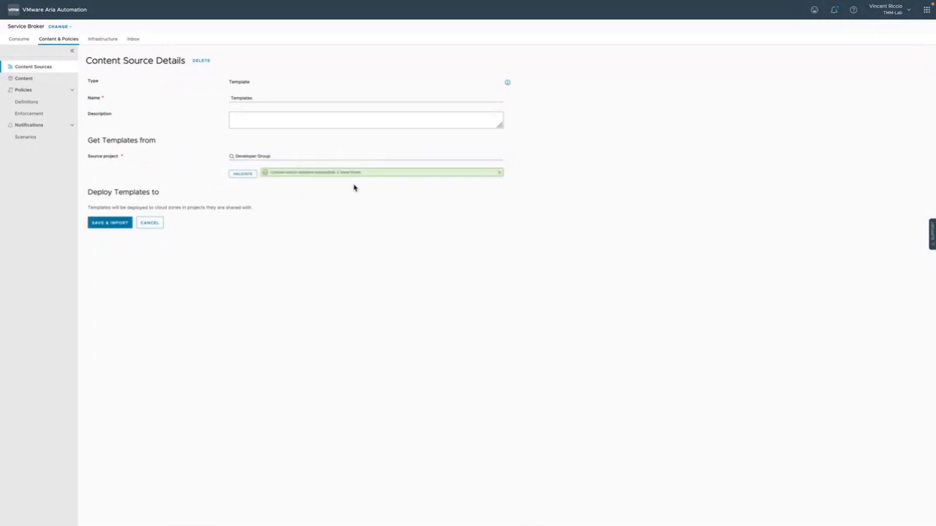
pyautogui.click(129, 223)
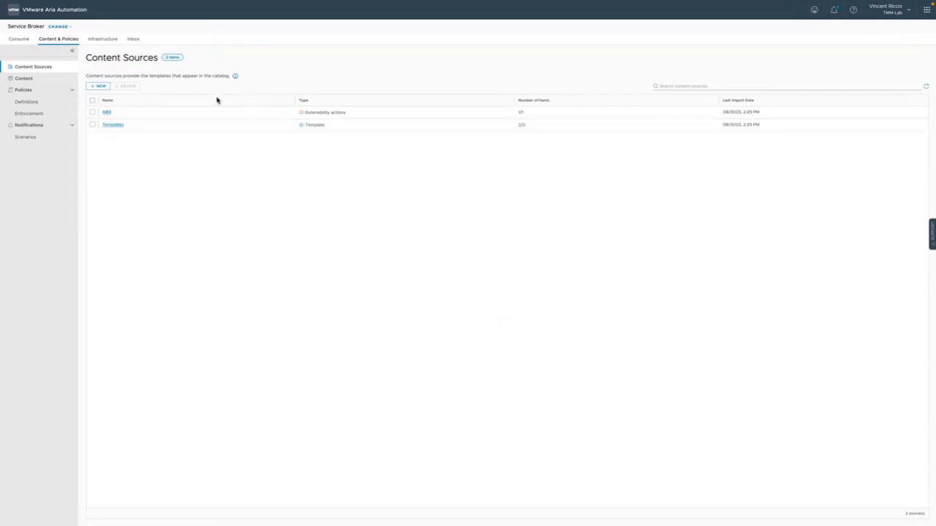
# Check the imported content list and the options of the Everything Aria - Catalog template, and open the consumer catalog
pyautogui.click(40, 82)
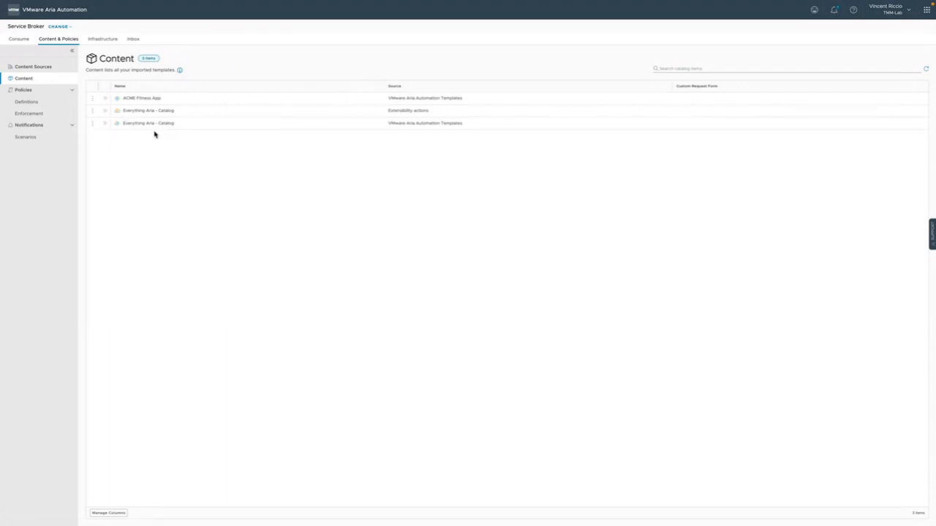
pyautogui.click(93, 125)
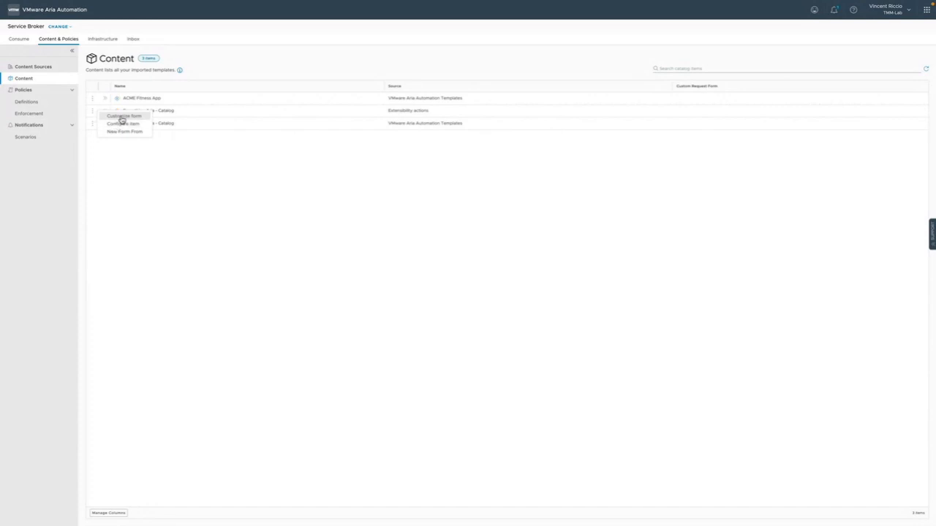
pyautogui.click(188, 188)
pyautogui.click(19, 40)
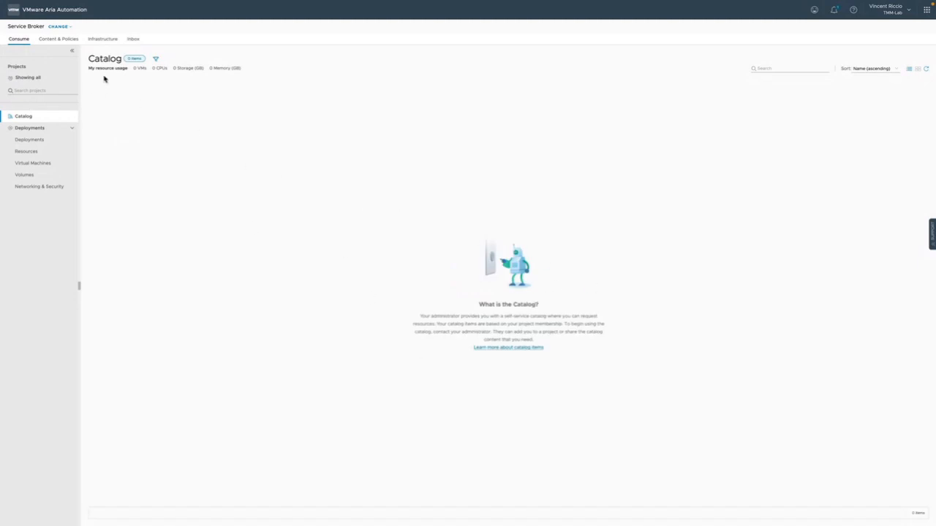
pyautogui.click(63, 40)
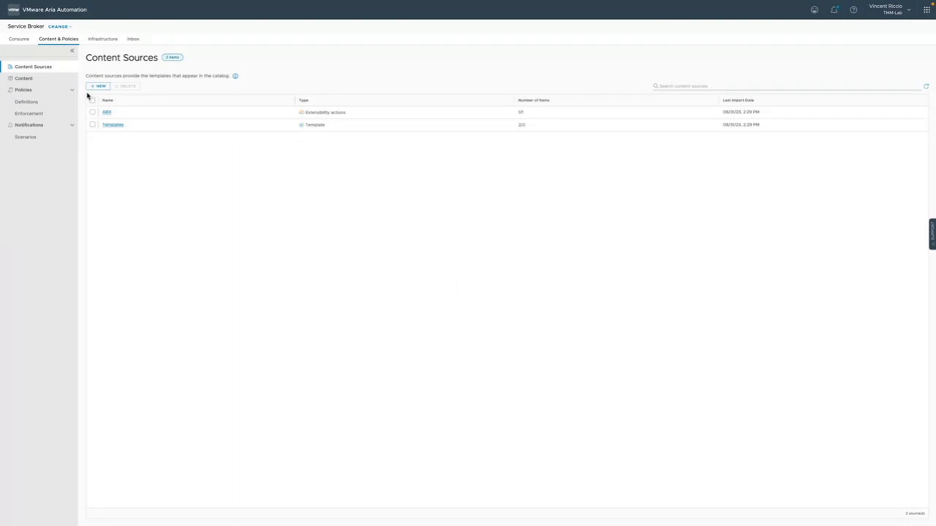
pyautogui.click(56, 103)
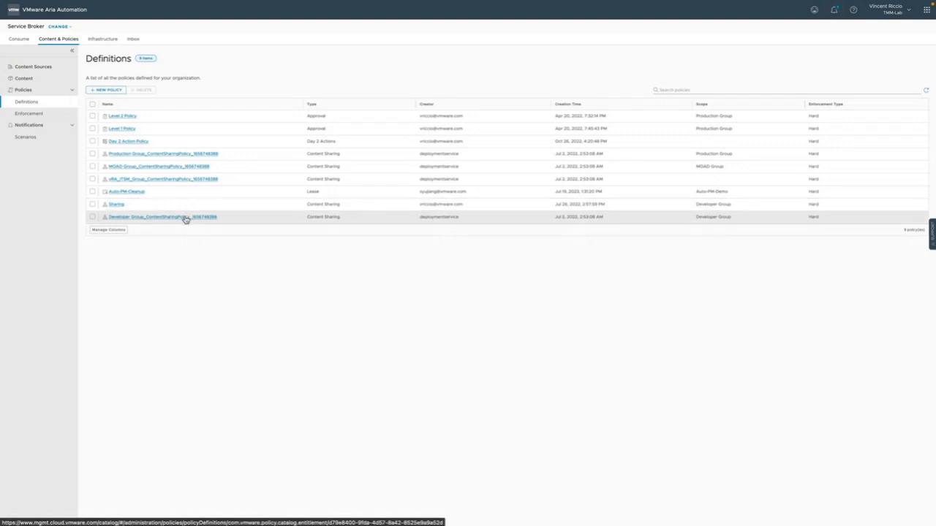
pyautogui.click(143, 219)
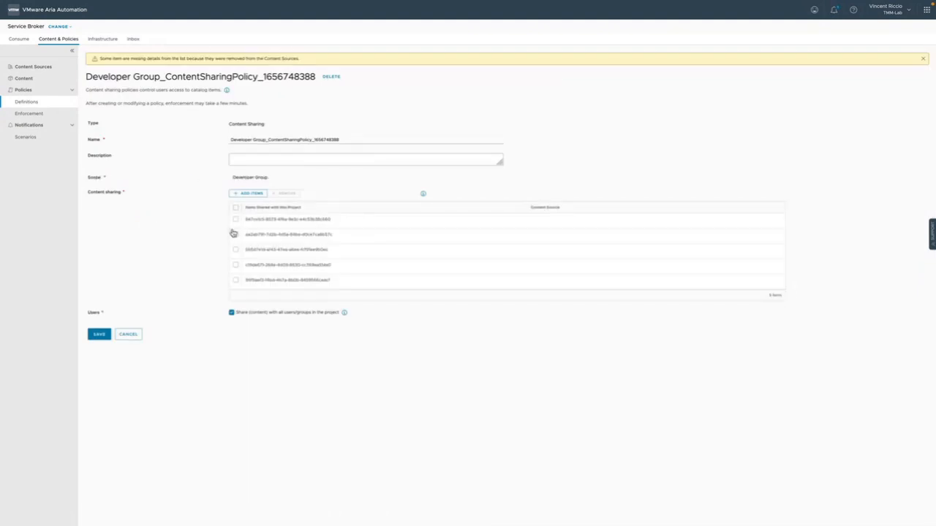
pyautogui.click(252, 194)
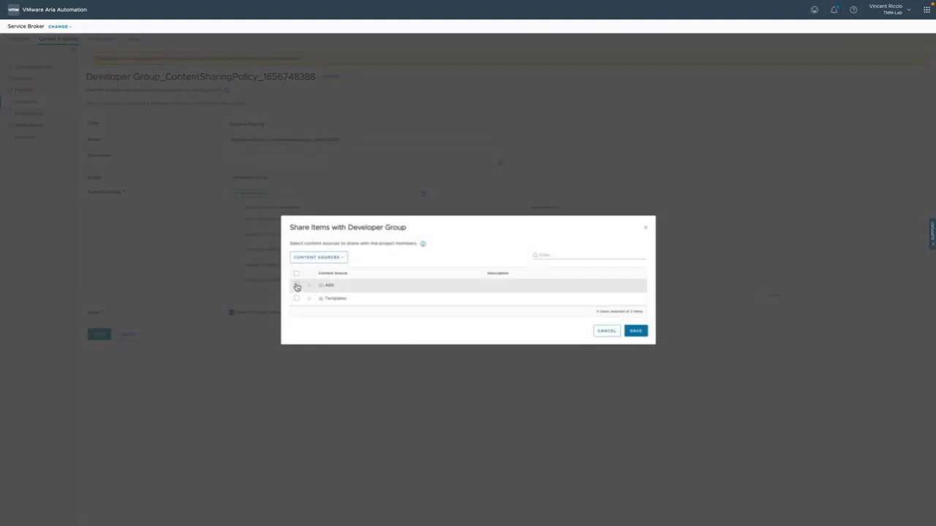
pyautogui.click(297, 273)
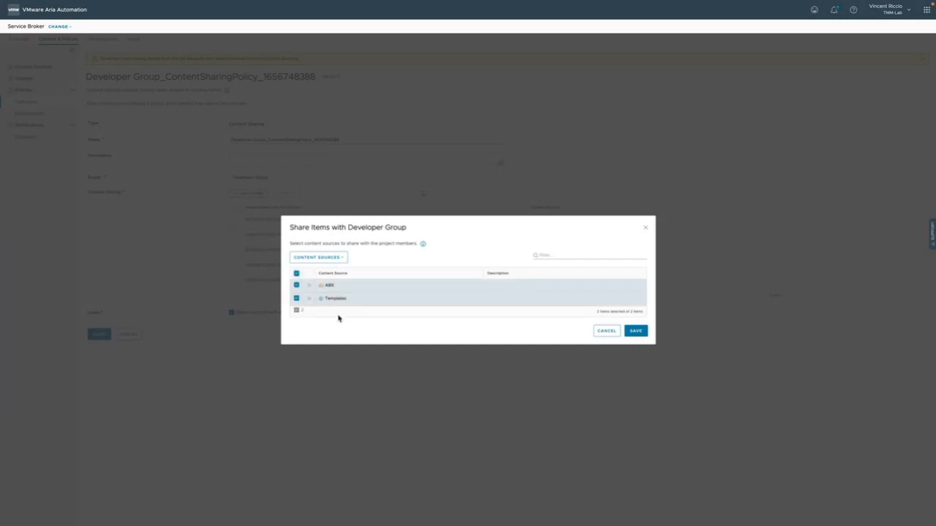
pyautogui.click(308, 285)
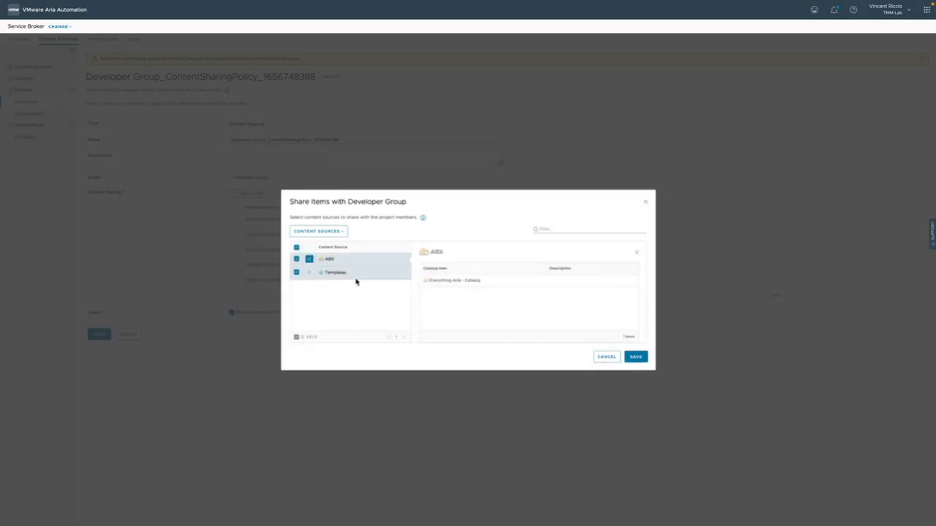
pyautogui.click(310, 273)
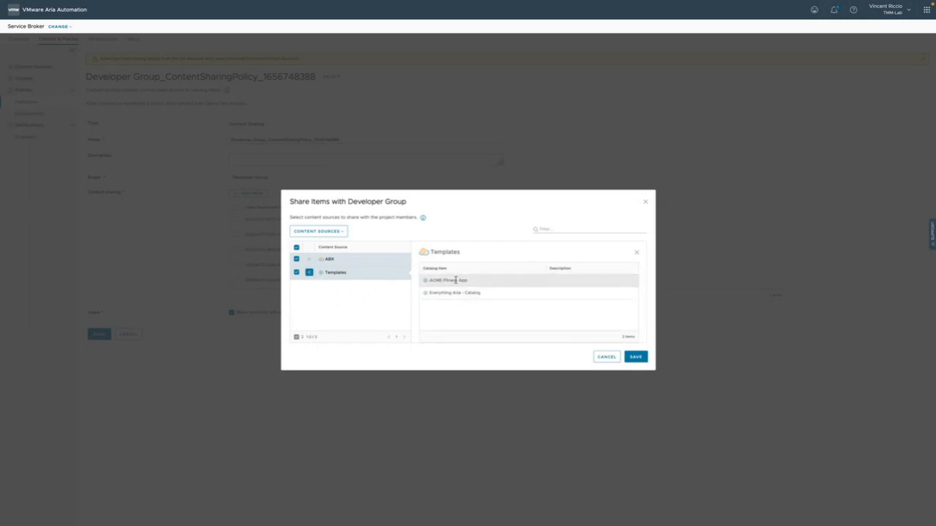
pyautogui.click(635, 357)
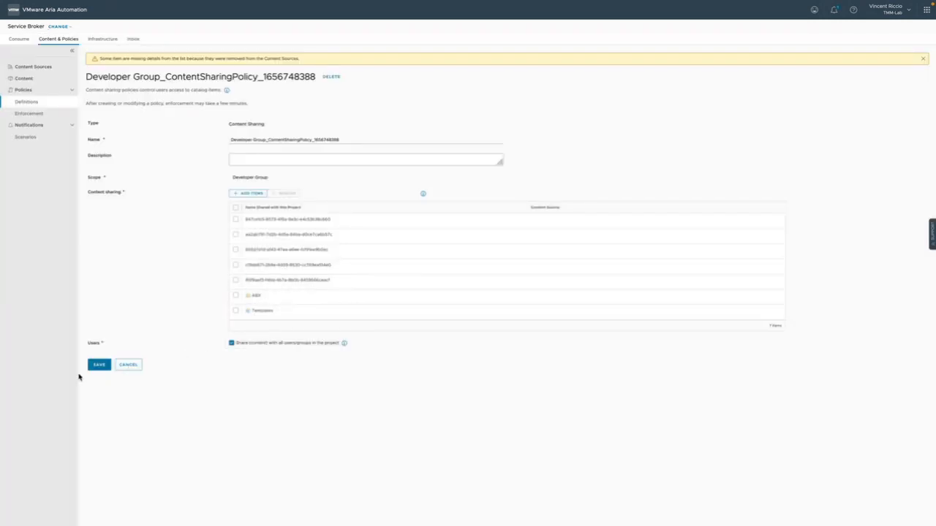
pyautogui.click(100, 365)
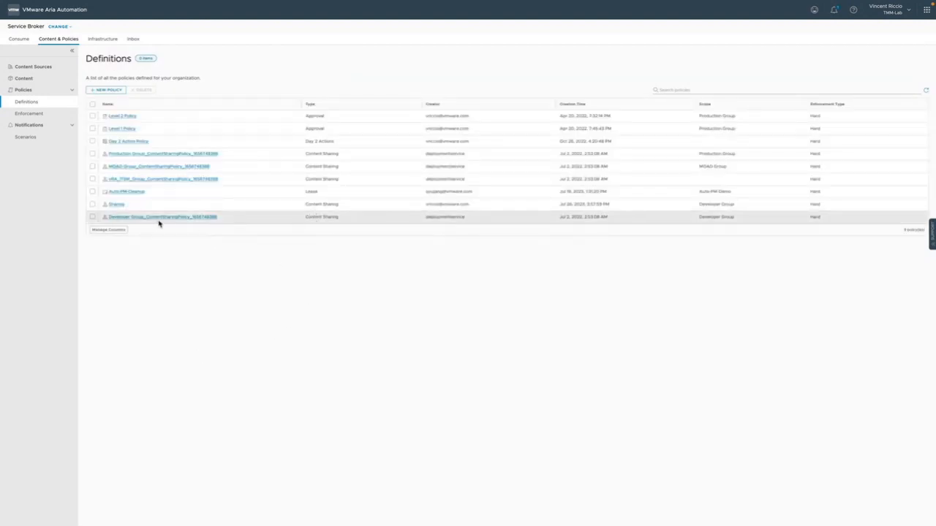
# Reload the consumer catalog, examine the request form of the ACME Fitness App template, and cancel the request
pyautogui.click(22, 40)
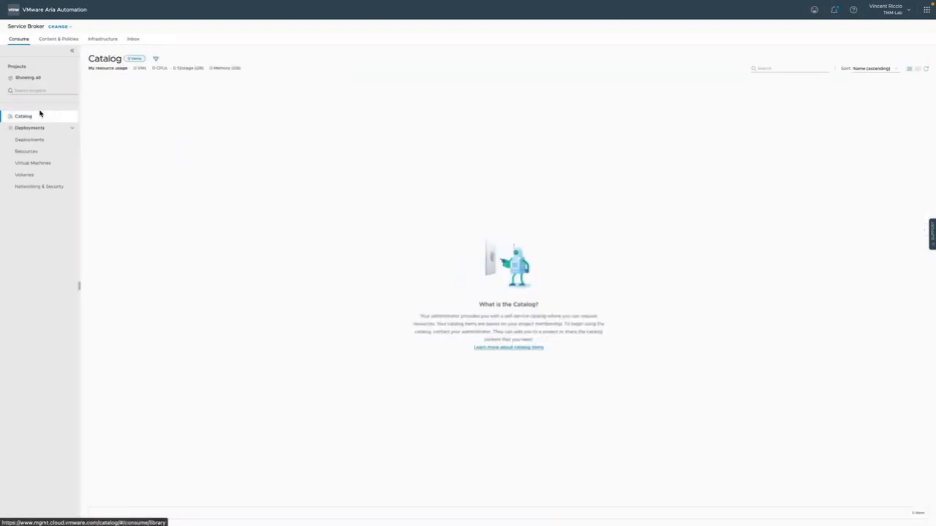
pyautogui.click(62, 40)
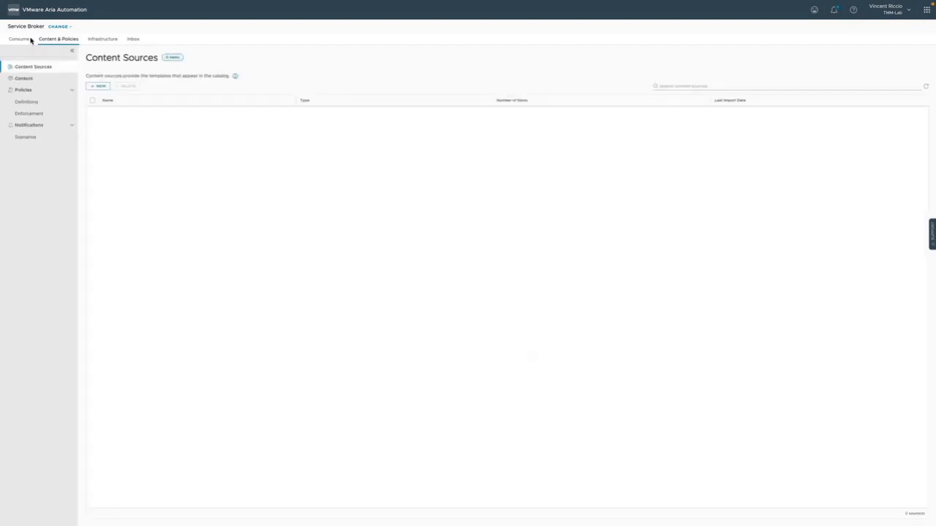
pyautogui.click(18, 39)
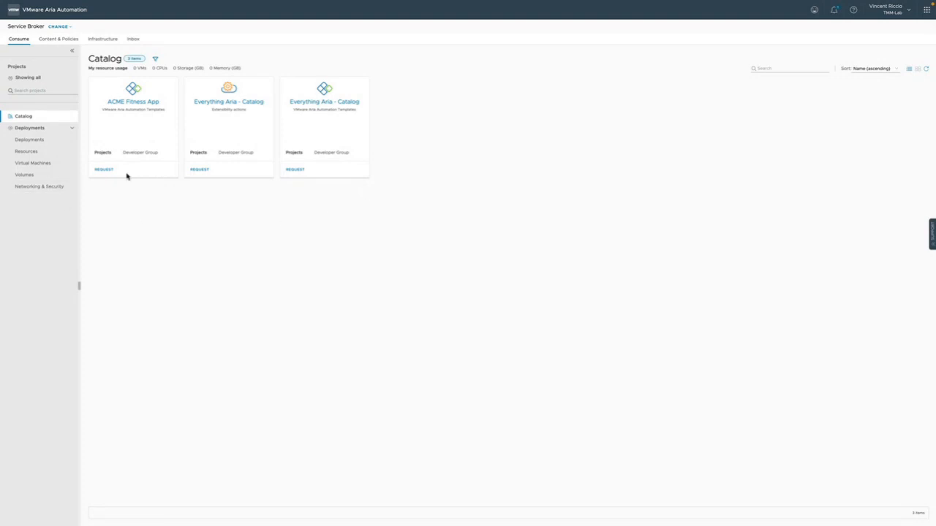
pyautogui.click(103, 170)
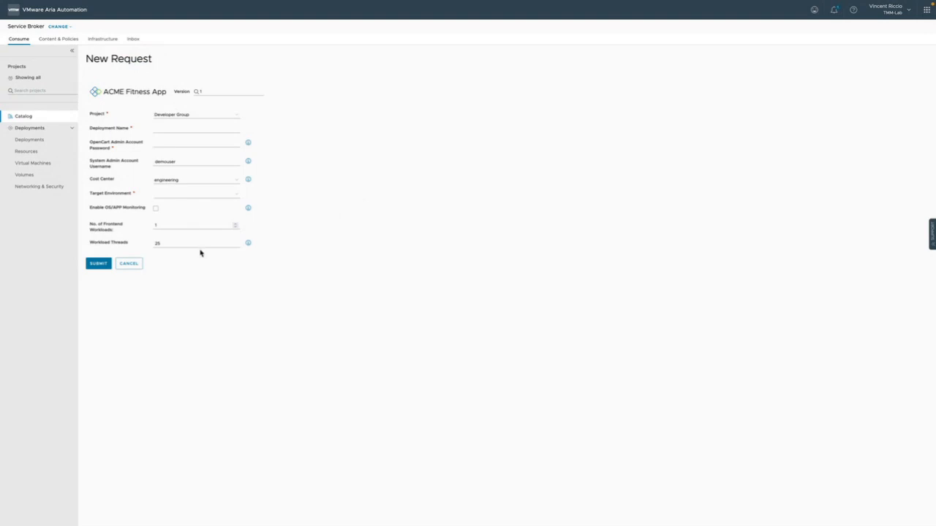
pyautogui.click(137, 268)
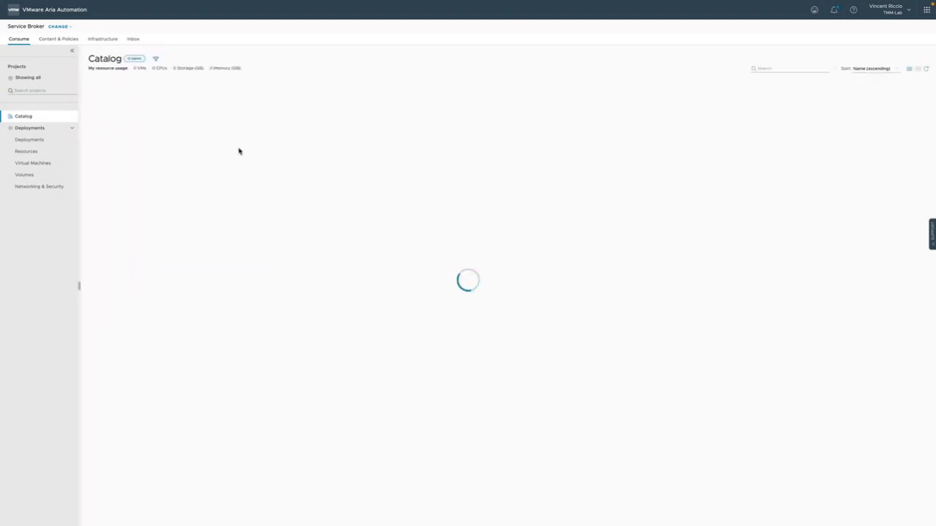
# Examine the Everything Aria - Catalog template's request form and its target environment options, and cancel the request
pyautogui.click(297, 174)
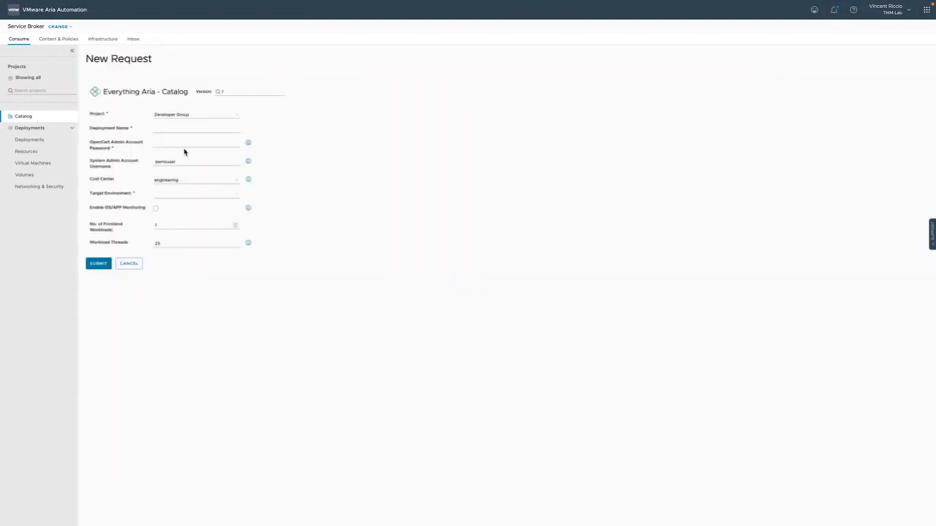
pyautogui.click(180, 192)
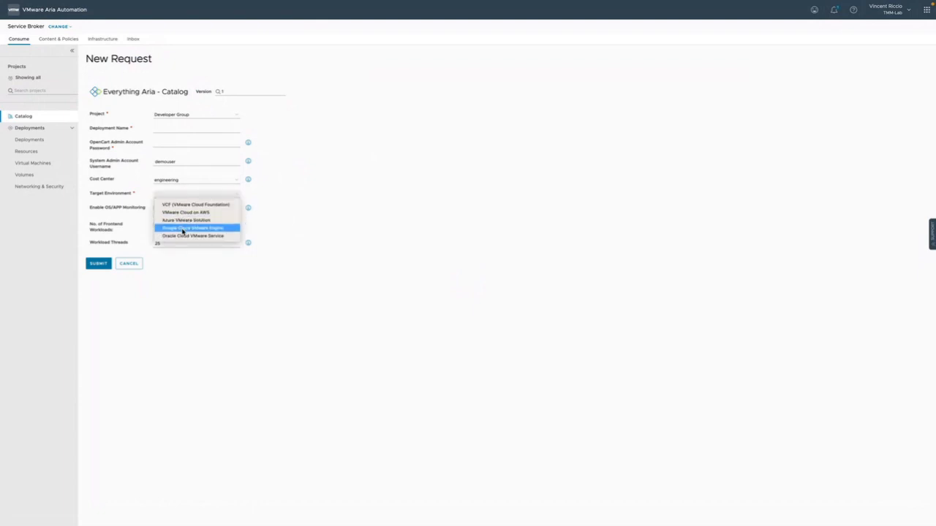
pyautogui.click(198, 94)
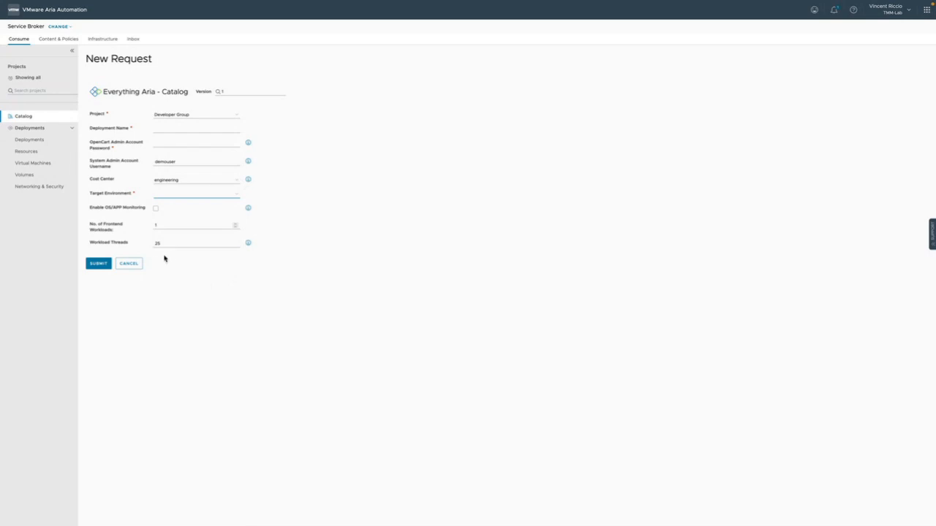
pyautogui.click(129, 263)
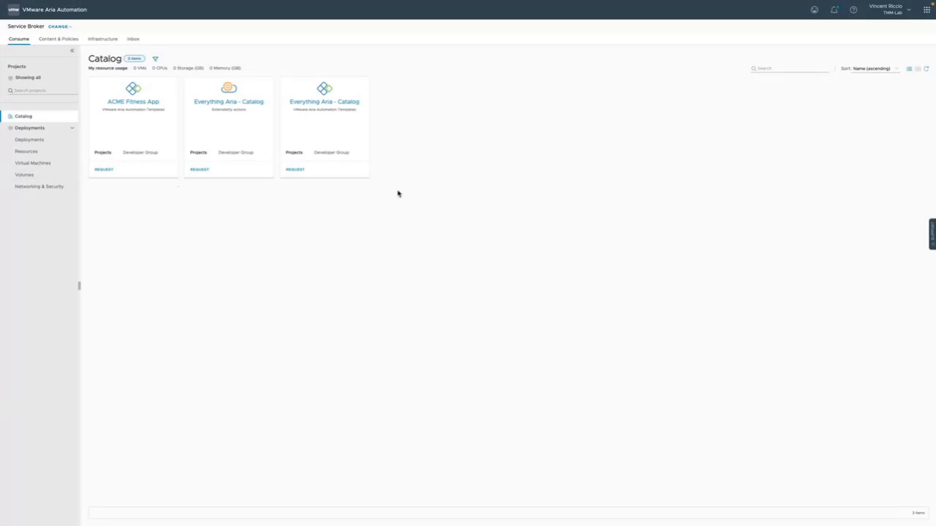
# Switch to Pipelines, examine the deployment, route policy and test tasks of the Infrastructure Canary Deployment pipeline, and close it discarding changes
pyautogui.click(63, 29)
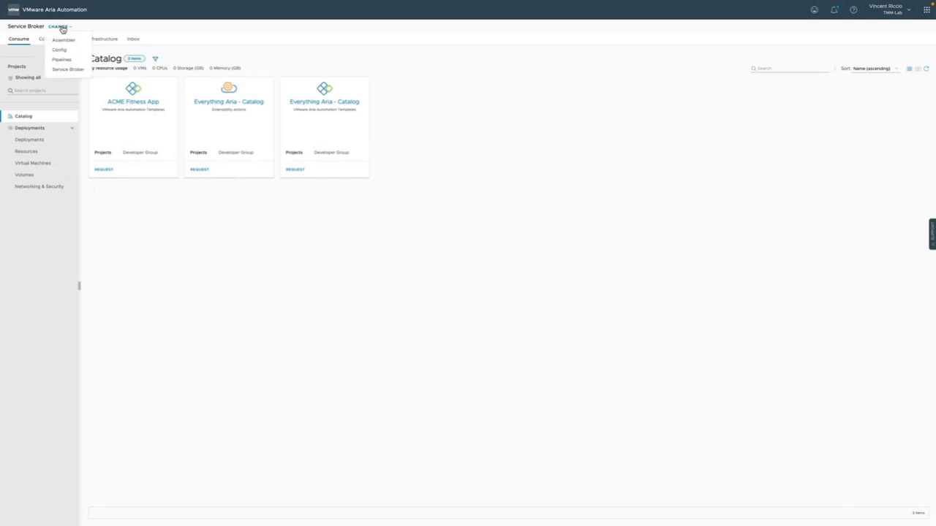
pyautogui.click(63, 62)
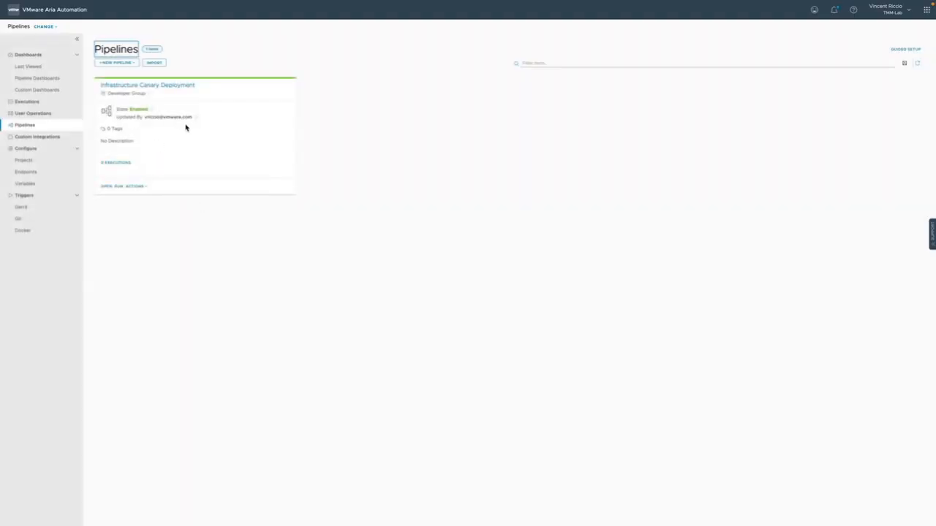
pyautogui.click(130, 87)
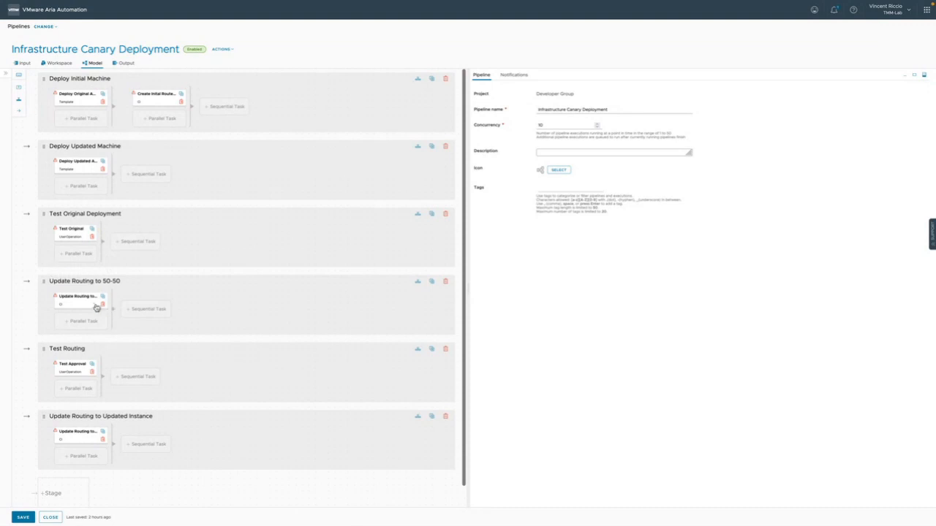
pyautogui.click(76, 100)
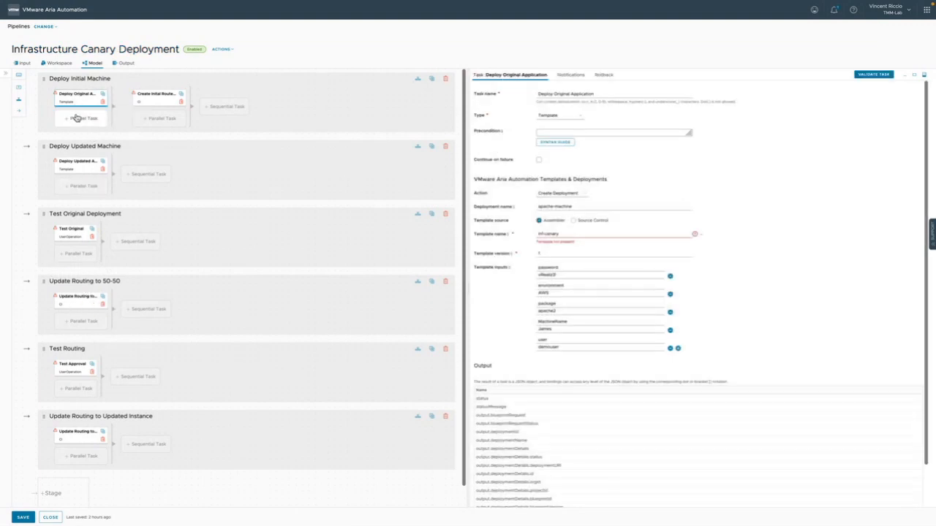
pyautogui.click(152, 98)
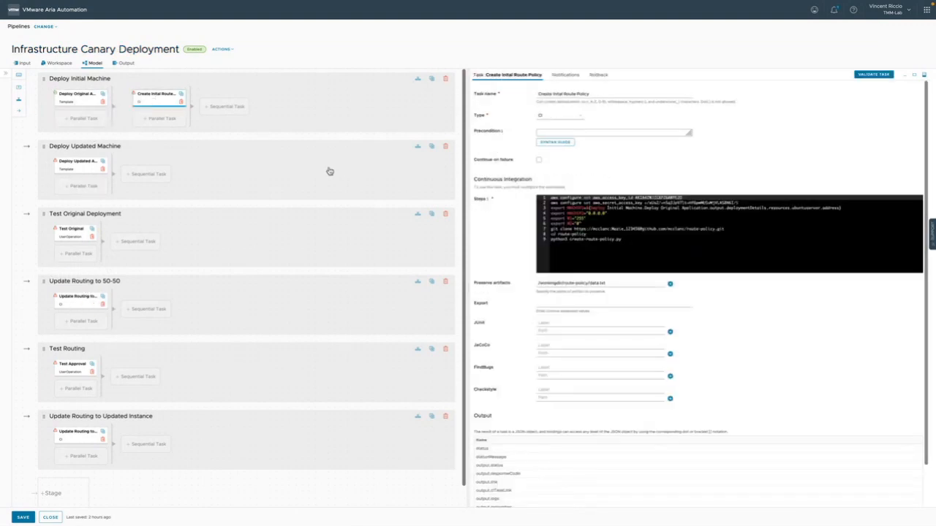
pyautogui.click(89, 168)
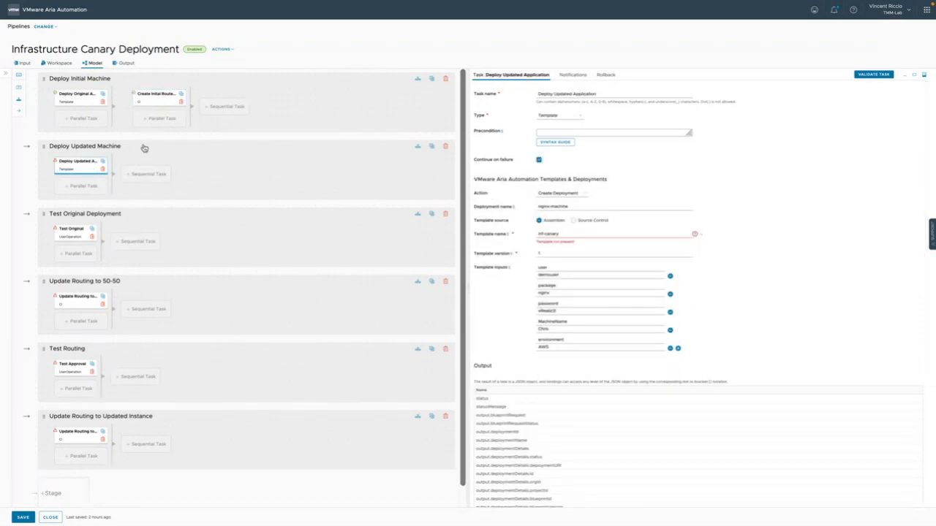
pyautogui.click(75, 233)
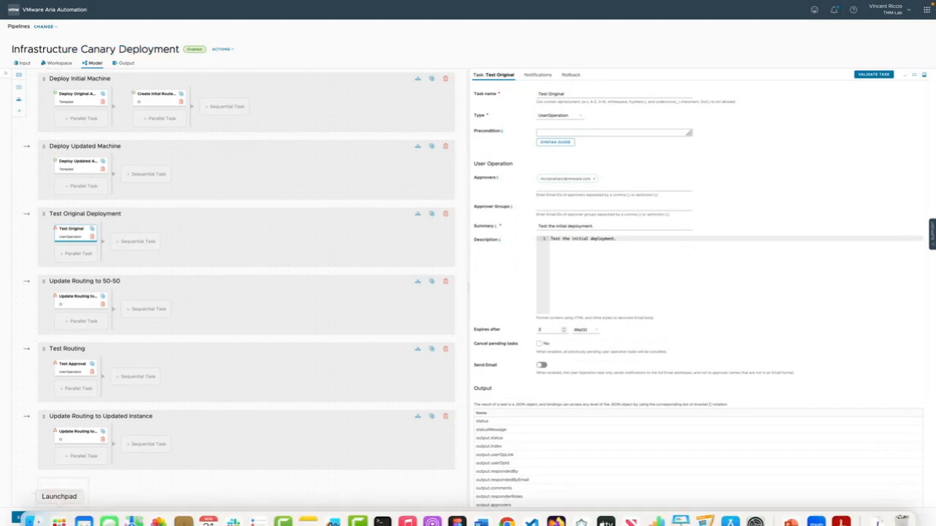
pyautogui.click(50, 517)
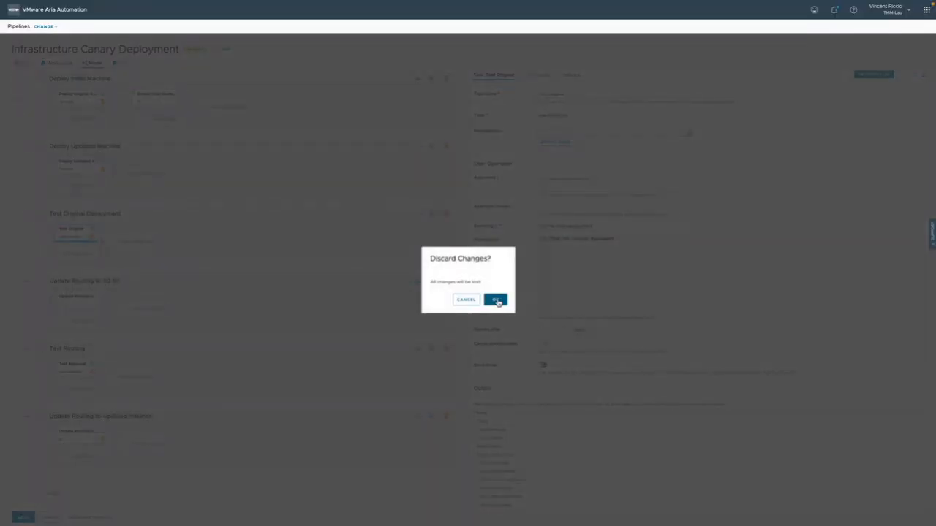
pyautogui.click(496, 300)
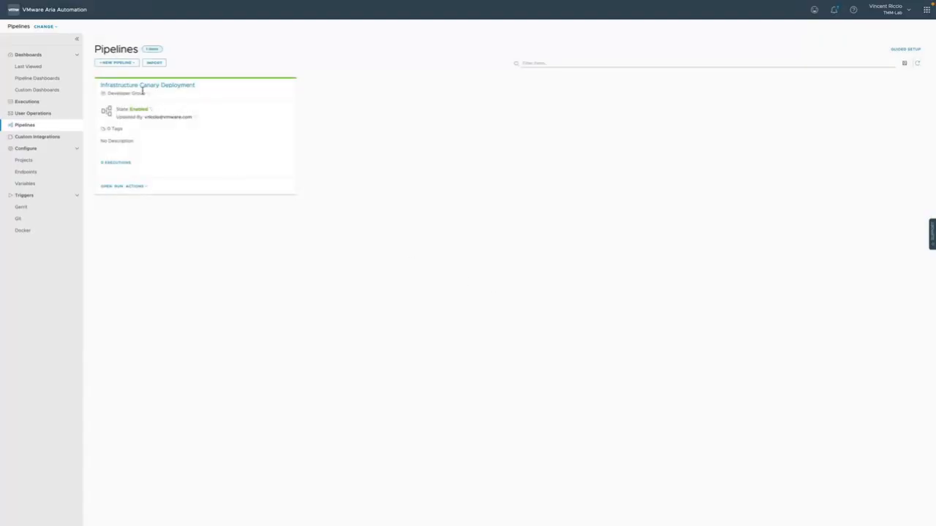
# Release the Infrastructure Canary Deployment pipeline and return to Service Broker
pyautogui.click(135, 186)
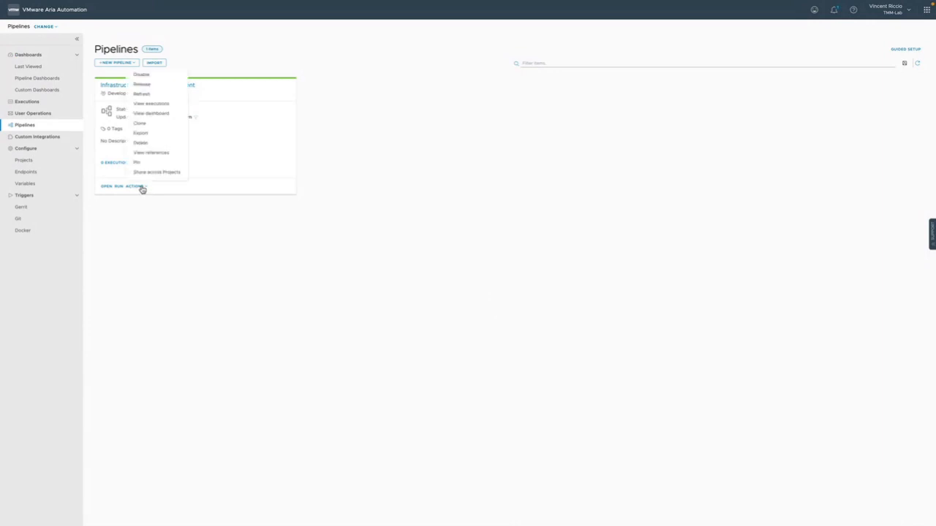
pyautogui.click(148, 87)
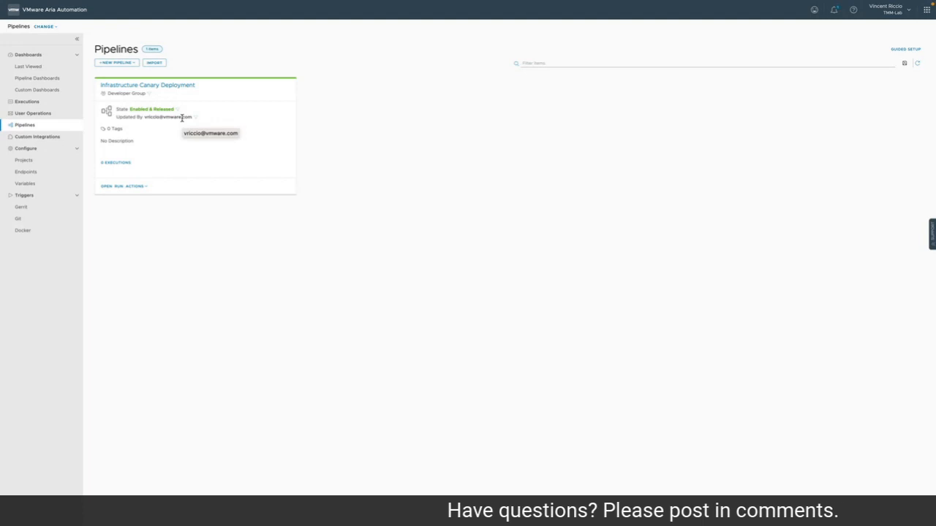
pyautogui.click(45, 27)
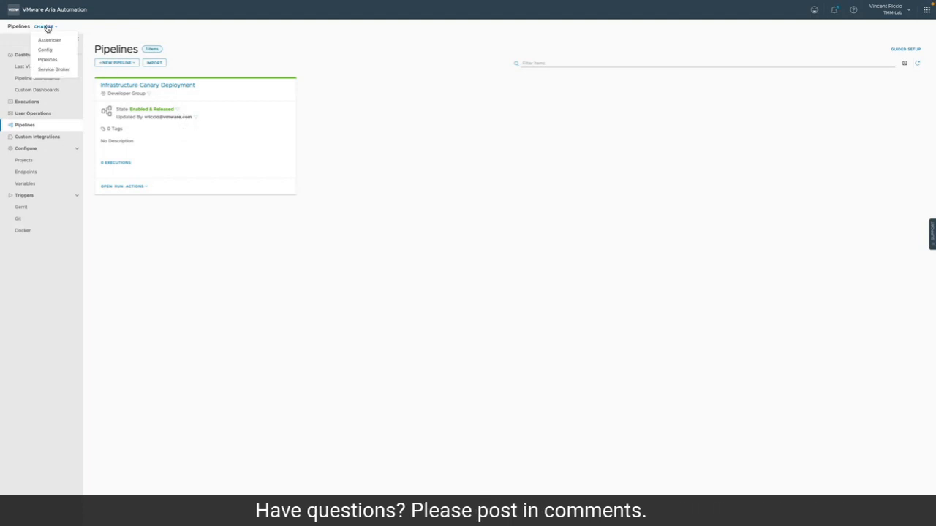
pyautogui.click(57, 69)
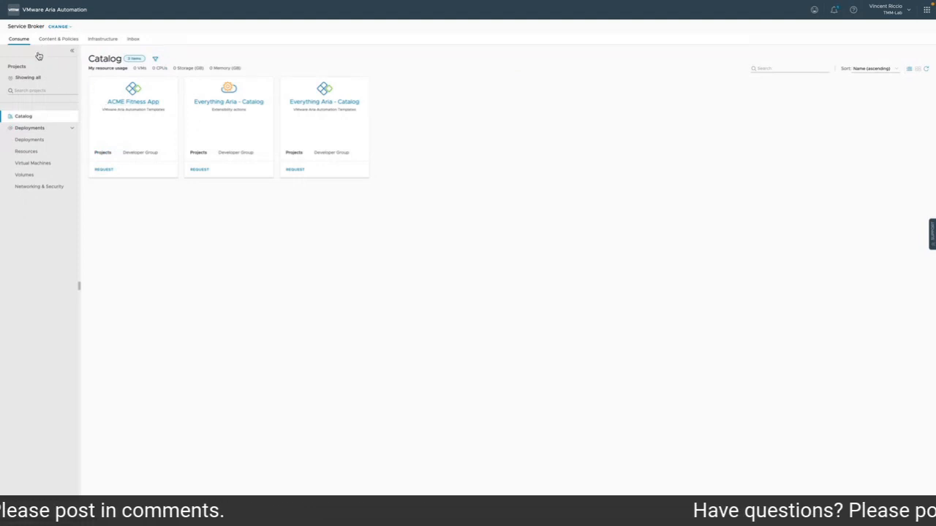
# Create and import a Pipelines content source named Pipelines from the Developer Group project, validating it first
pyautogui.click(64, 39)
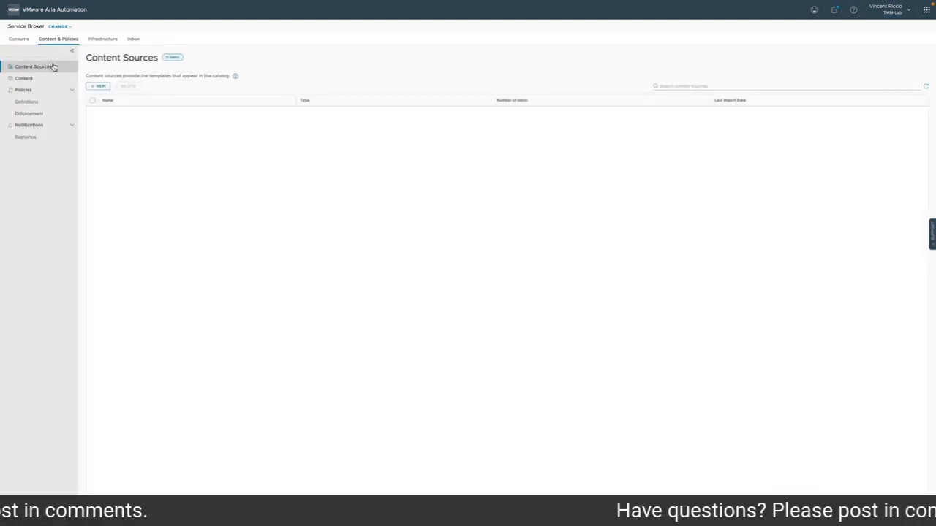
pyautogui.click(100, 87)
pyautogui.click(396, 133)
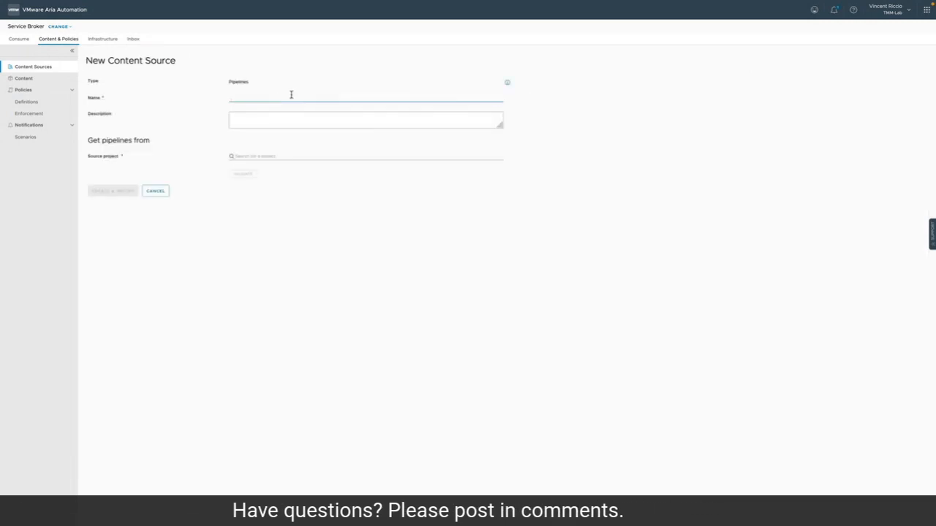
pyautogui.write('Pipelines')
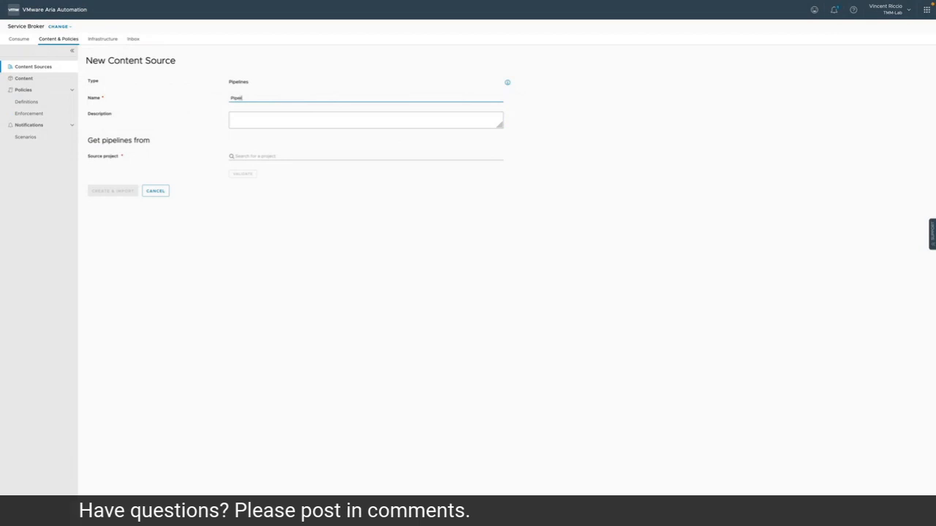
pyautogui.click(290, 159)
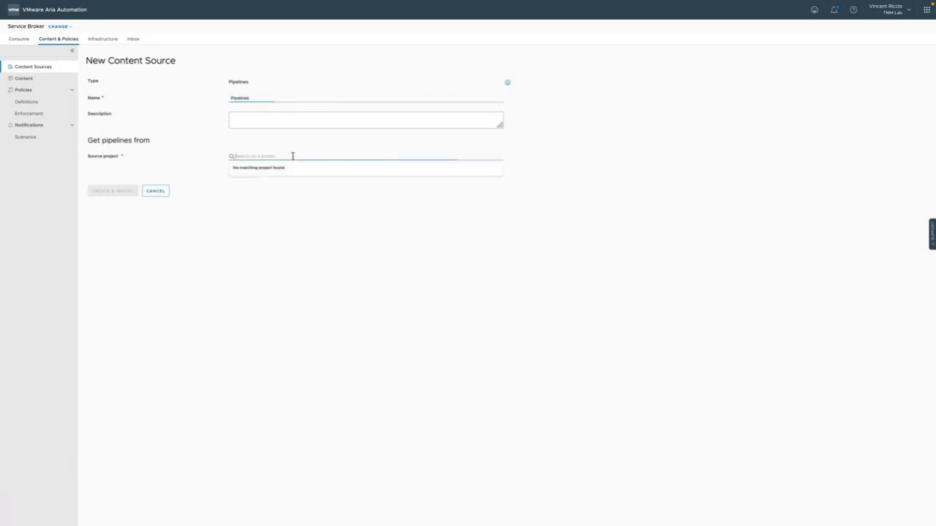
pyautogui.click(286, 181)
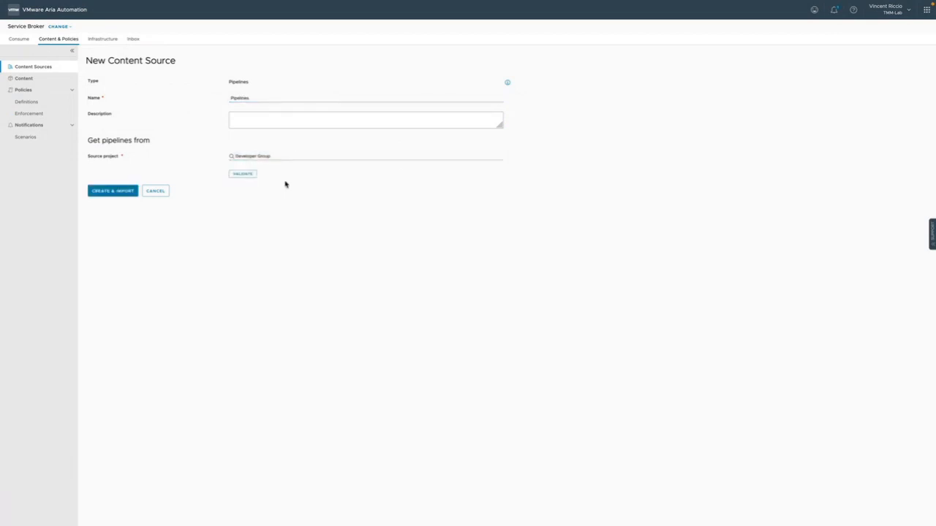
pyautogui.click(247, 176)
pyautogui.click(119, 191)
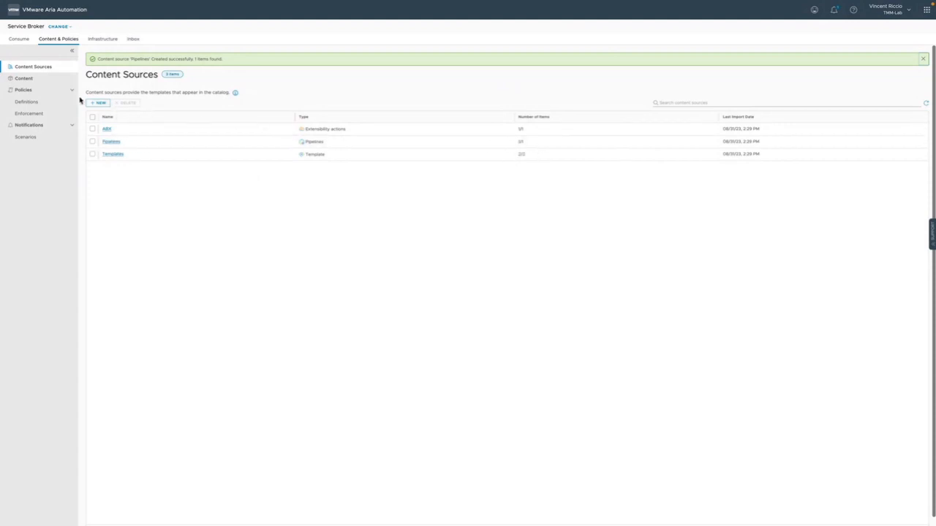
# Add the Pipelines content source to the Developer Group content sharing policy and save the policy
pyautogui.click(48, 102)
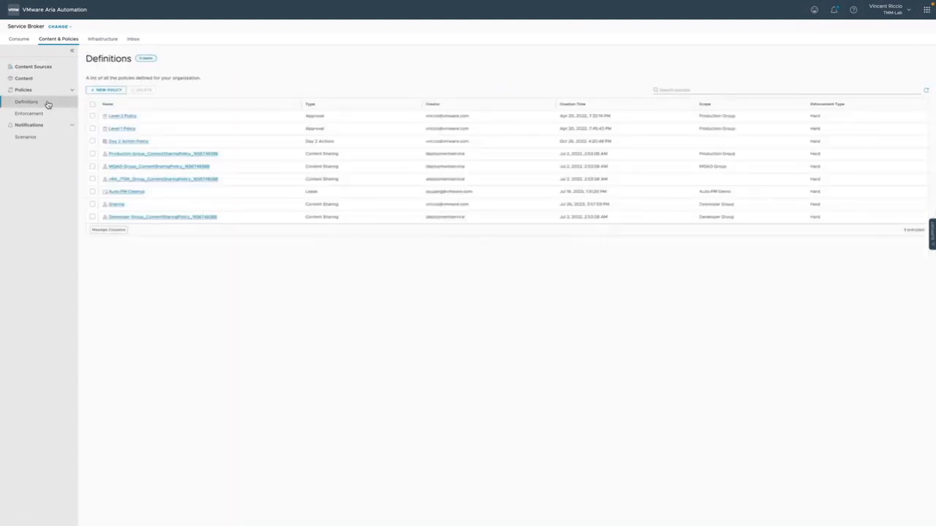
pyautogui.click(142, 216)
pyautogui.click(249, 195)
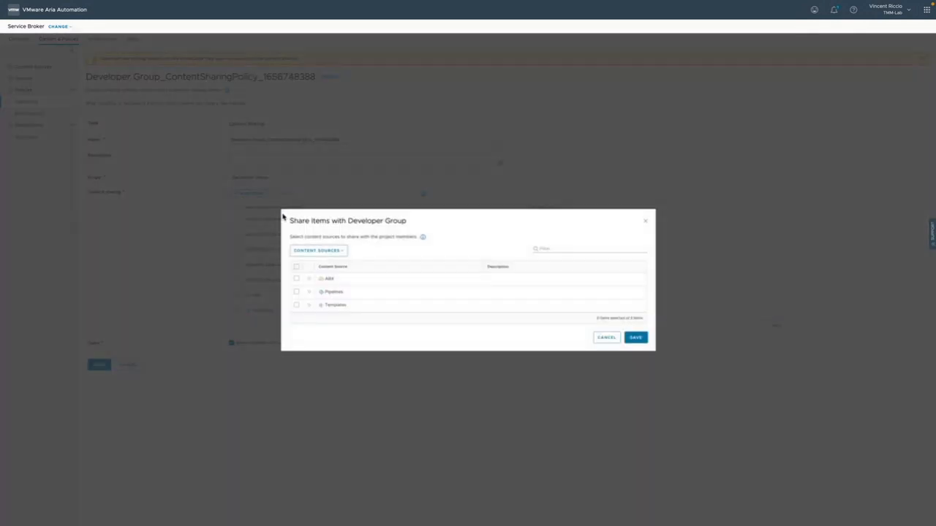
pyautogui.click(299, 293)
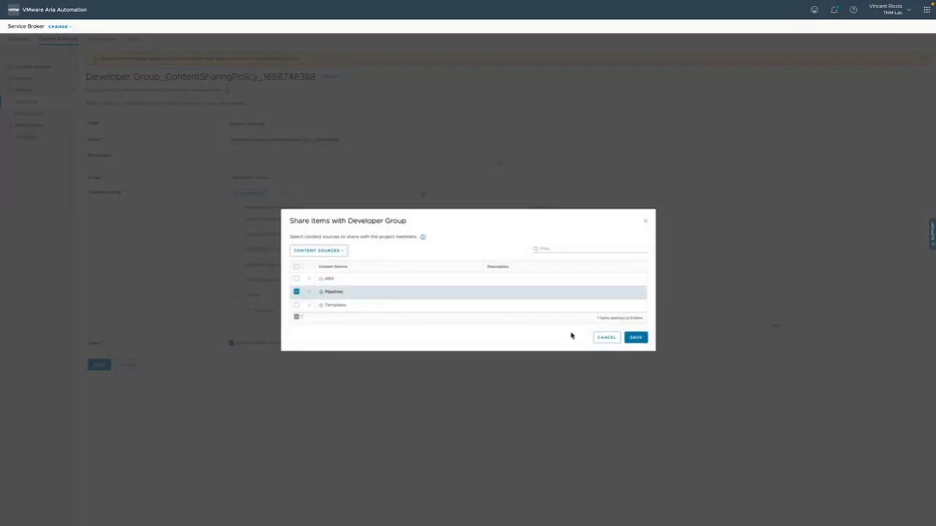
pyautogui.click(634, 337)
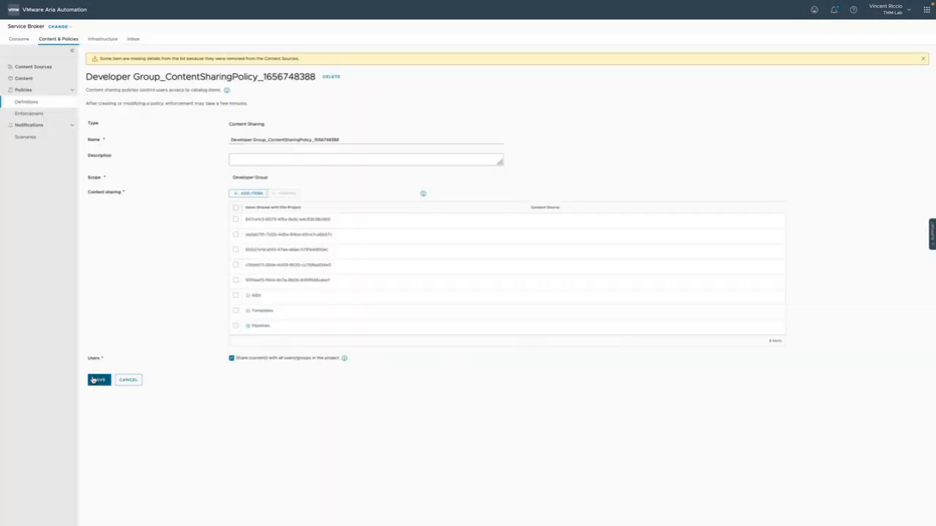
pyautogui.click(94, 380)
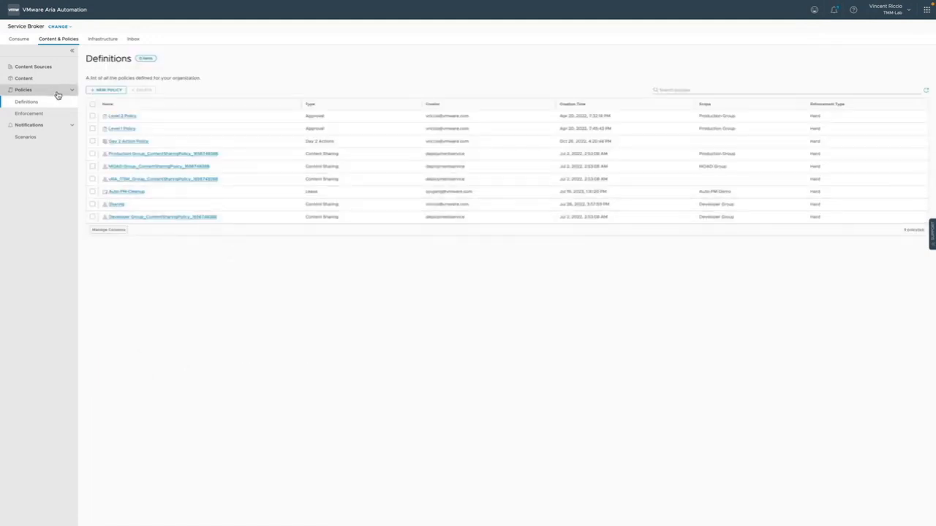
# Open the consumer catalog and reload it to check for the shared pipeline
pyautogui.click(19, 39)
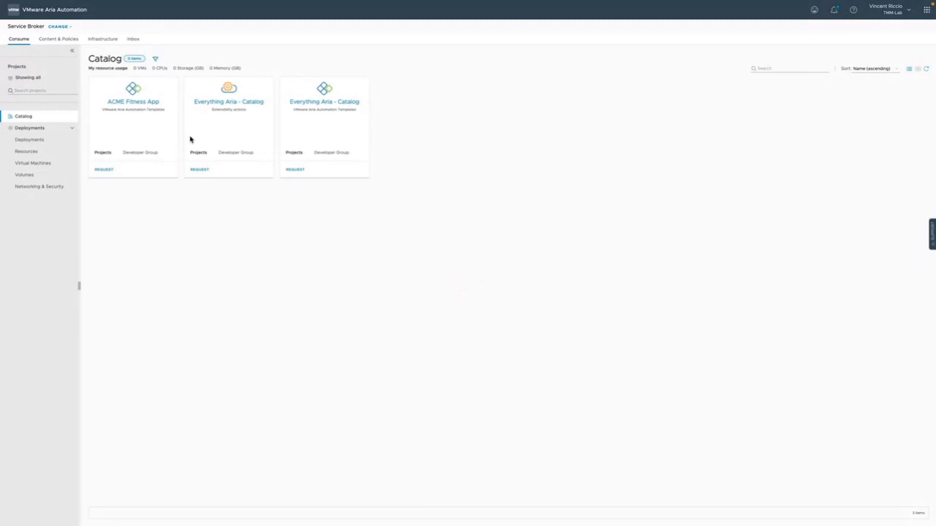
pyautogui.click(51, 38)
pyautogui.click(18, 40)
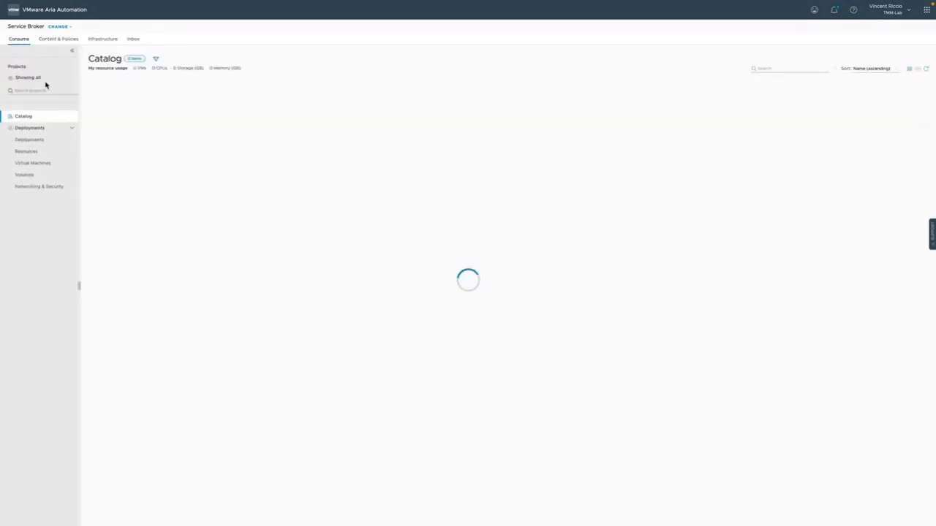
pyautogui.click(37, 140)
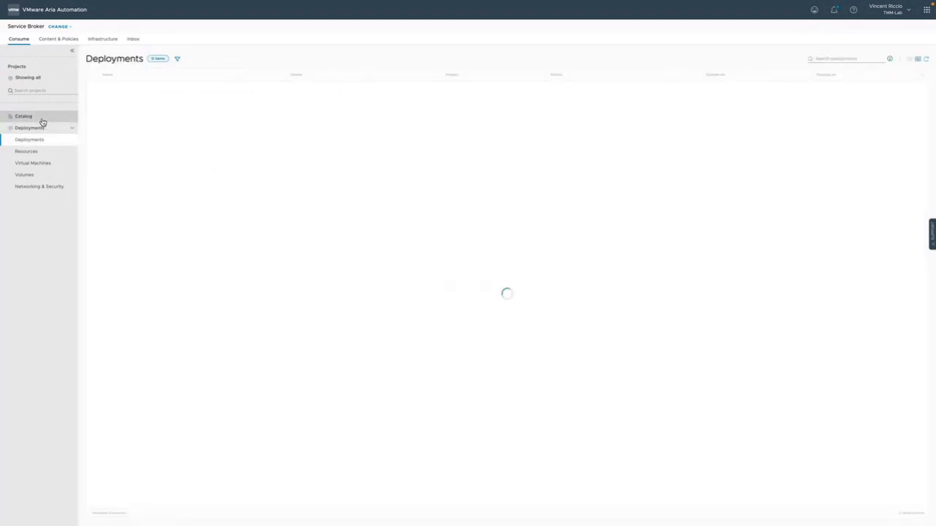
pyautogui.click(42, 119)
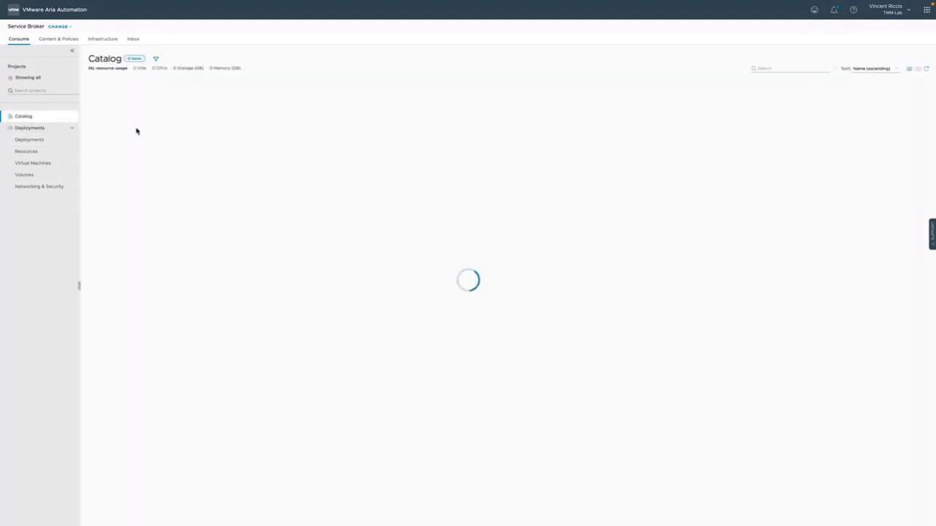
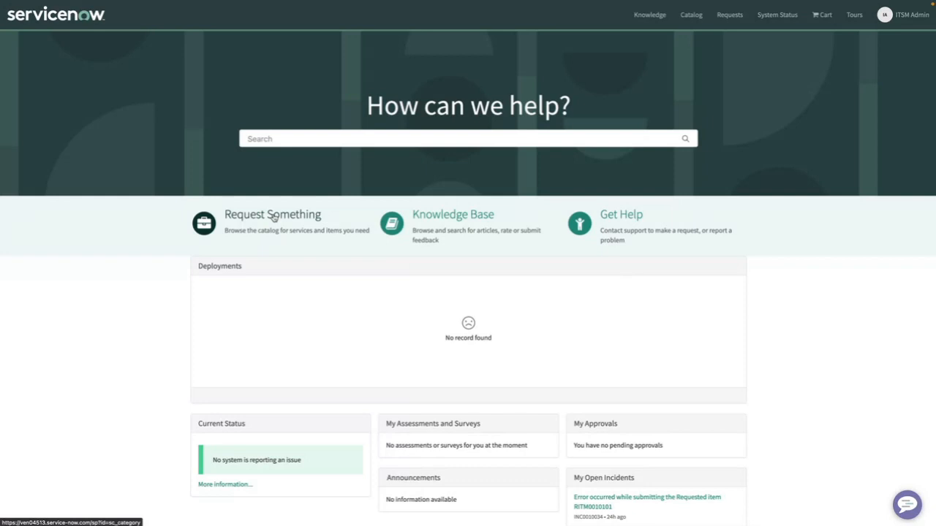
# Open the request catalog in the ServiceNow portal and show the moad category under VMware Aria Automation Items
pyautogui.click(275, 217)
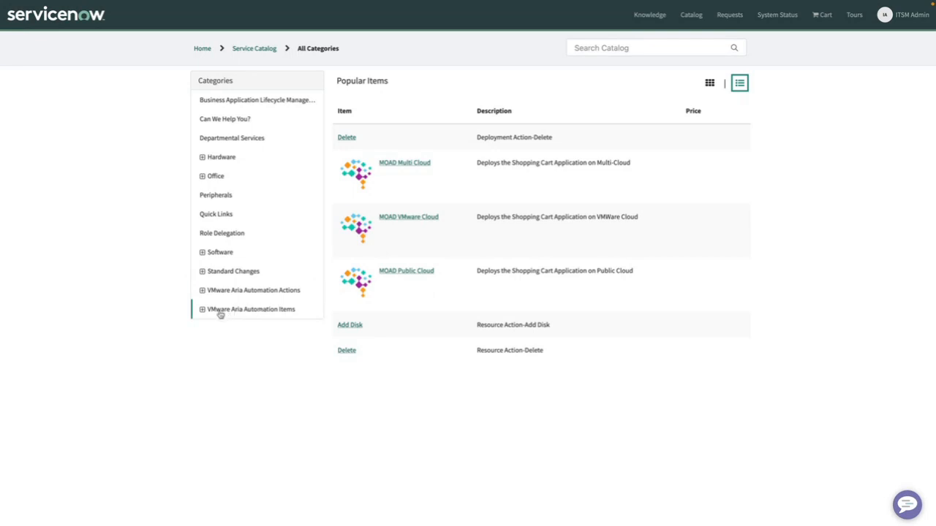
pyautogui.click(202, 310)
pyautogui.click(212, 328)
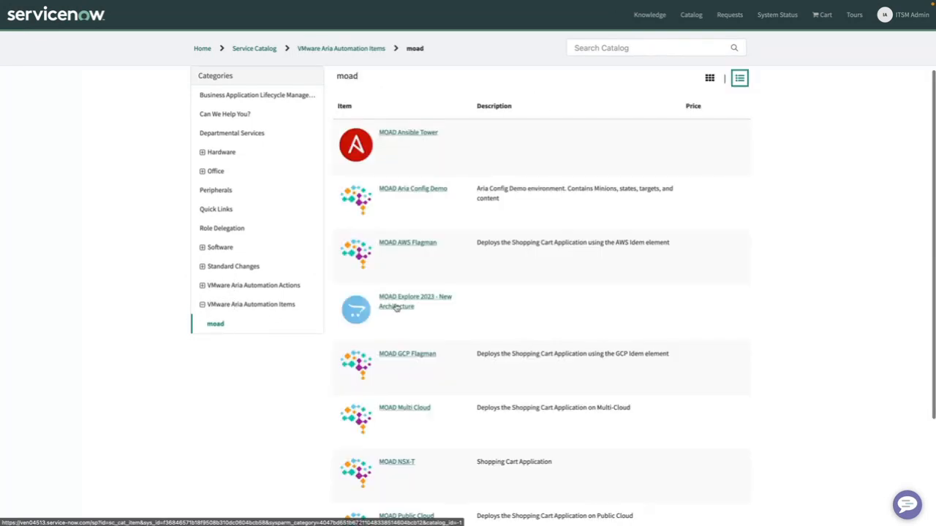
# Look through the moad catalog items, loading the additional entries beyond the first page
pyautogui.scroll(-1, 399, 307)
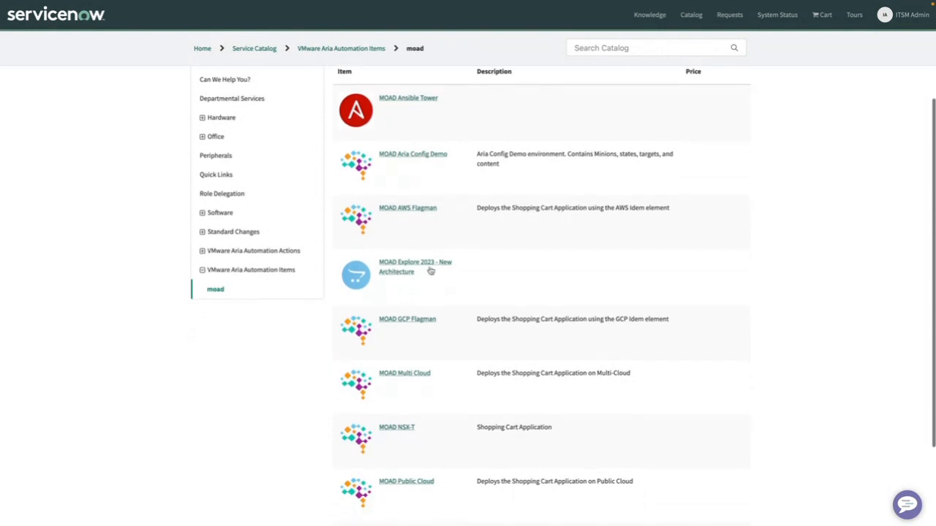
pyautogui.scroll(-2, 408, 285)
pyautogui.scroll(2, 407, 285)
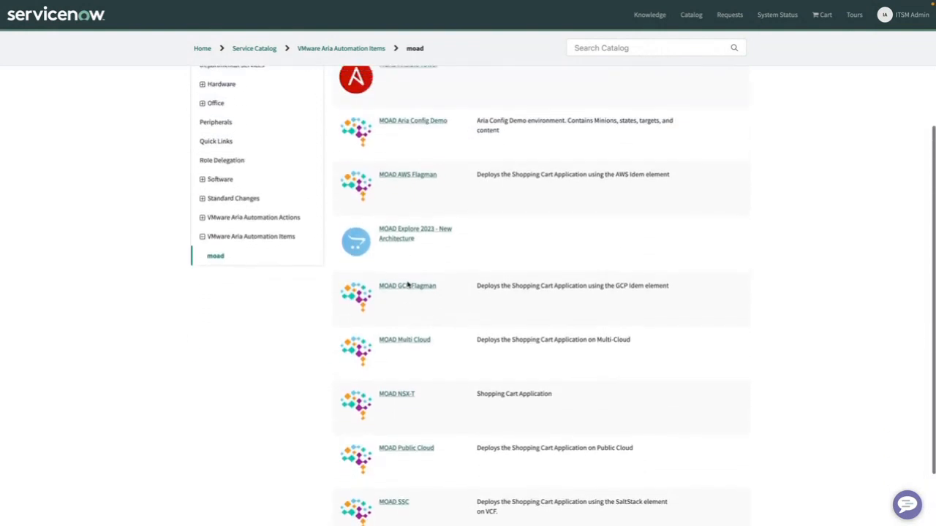
pyautogui.scroll(-2, 419, 293)
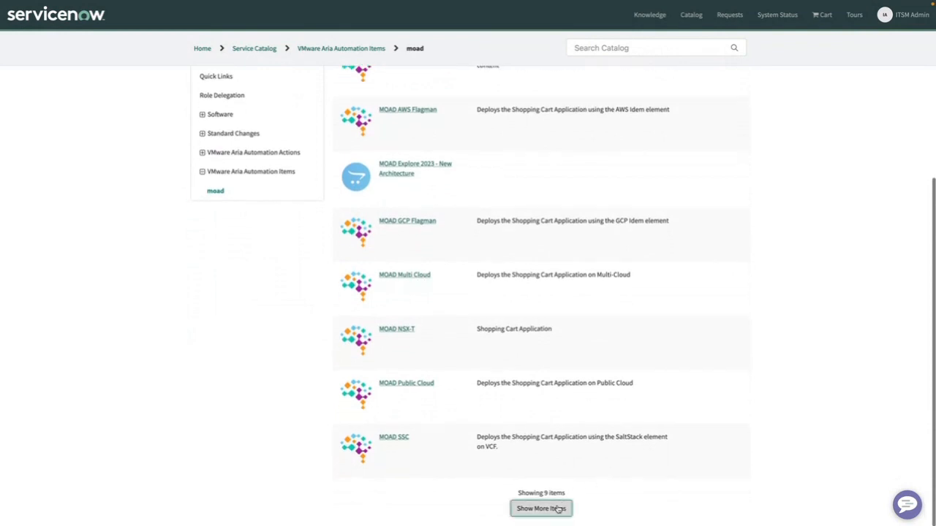
pyautogui.click(559, 509)
pyautogui.scroll(-2, 544, 417)
pyautogui.scroll(2, 546, 420)
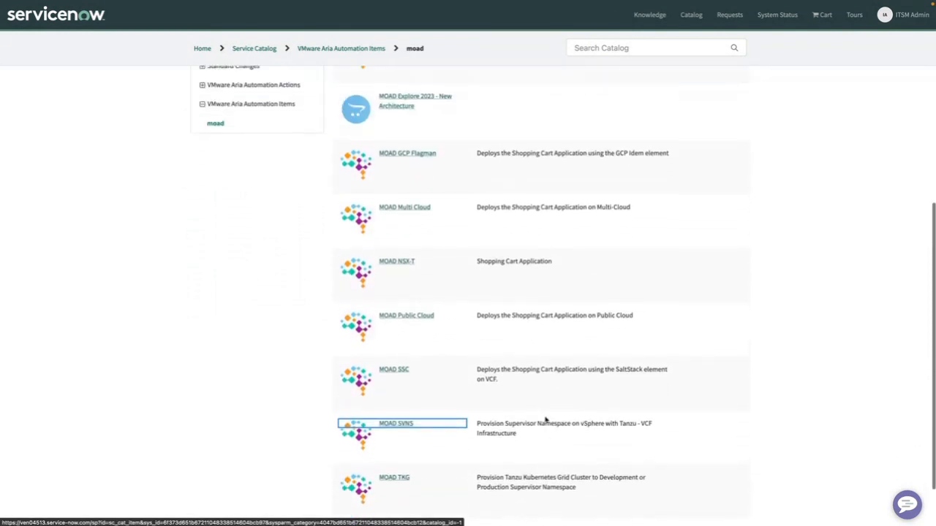
# Open the MOAD Explore 2023 - New Architecture item and review its request form, including the deployment name, cluster name and password fields
pyautogui.click(402, 192)
pyautogui.click(399, 192)
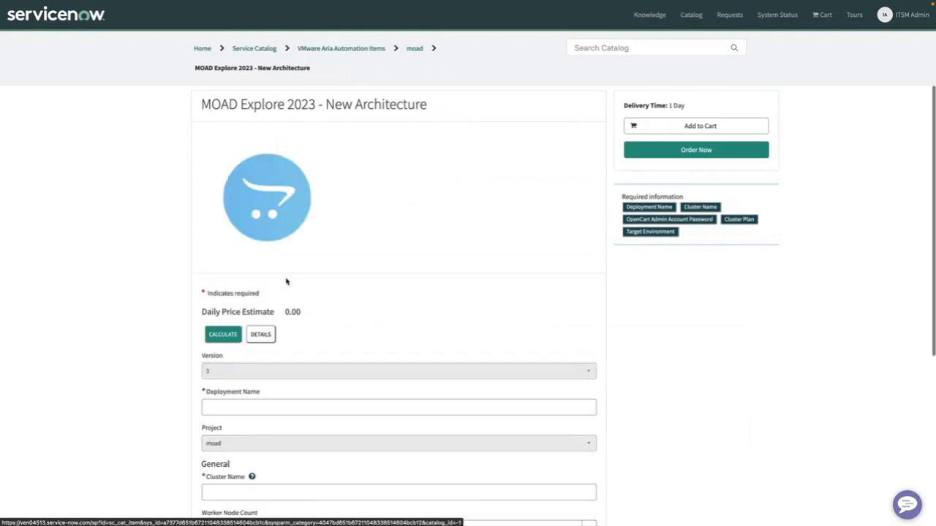
pyautogui.scroll(-5, 344, 322)
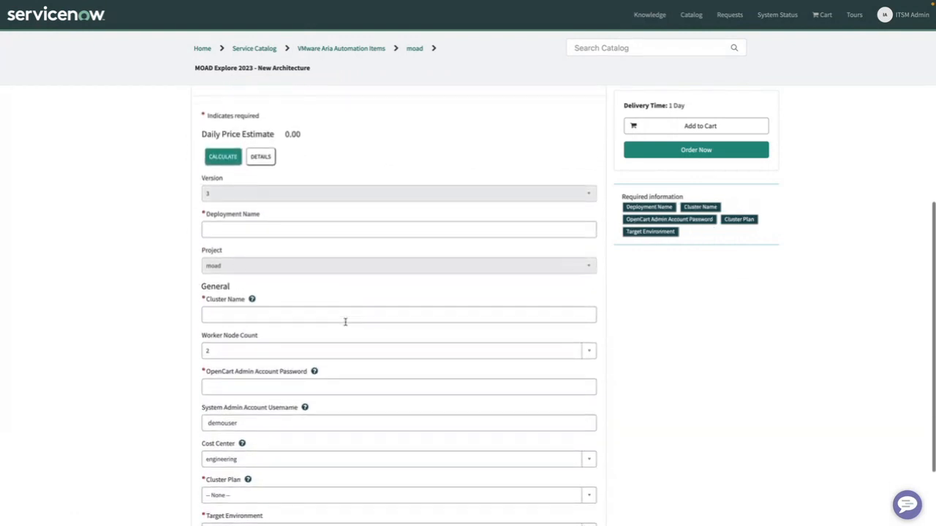
pyautogui.scroll(-2, 270, 307)
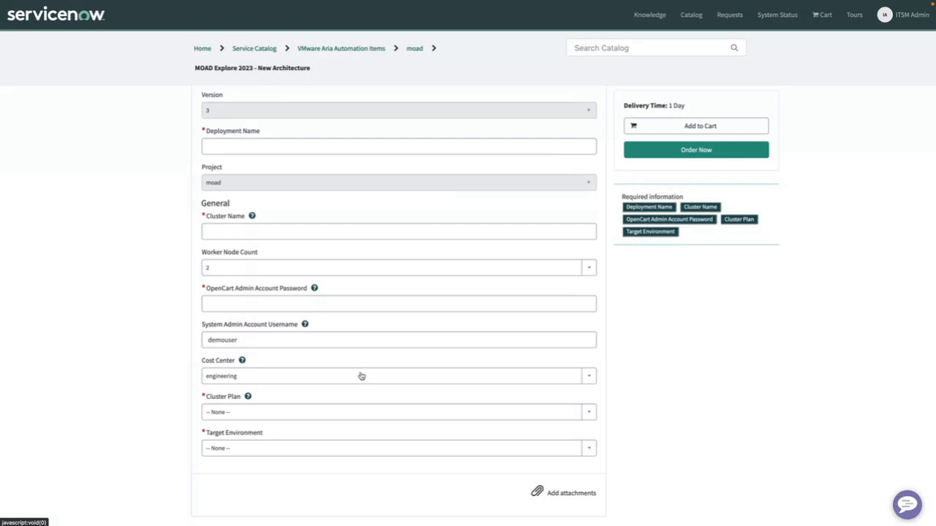
pyautogui.click(268, 228)
pyautogui.click(266, 146)
pyautogui.click(290, 232)
pyautogui.click(301, 302)
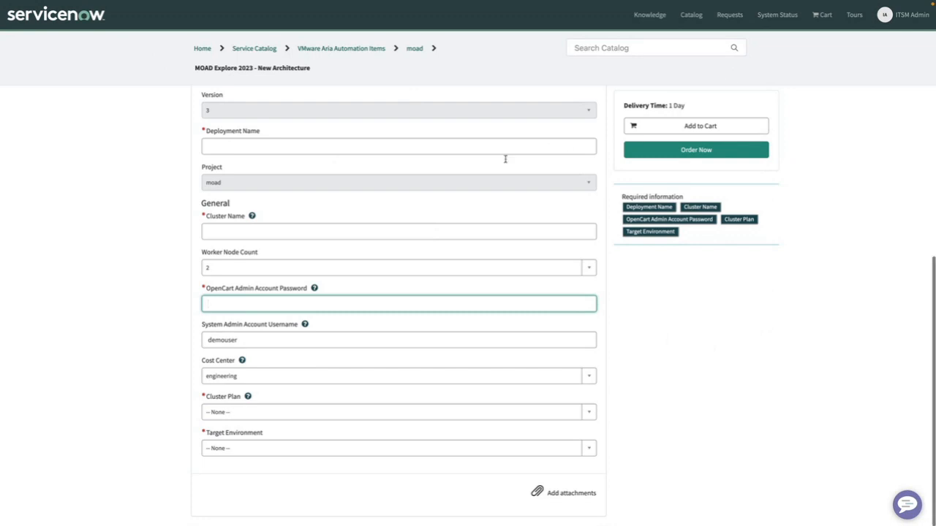
pyautogui.scroll(1, 351, 183)
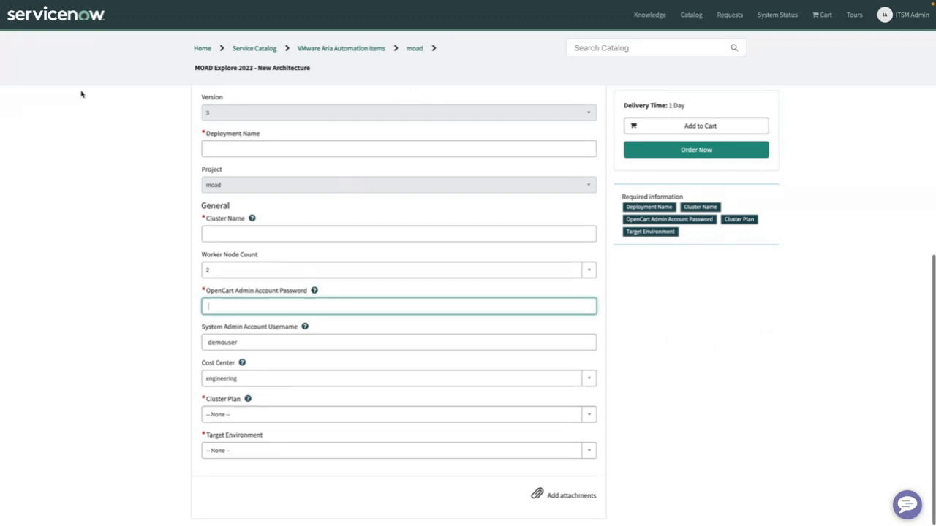
# Take the browser out of full screen and switch to the Creating_Catalog PowerPoint slide show in full screen
pyautogui.moveTo(40, 4)
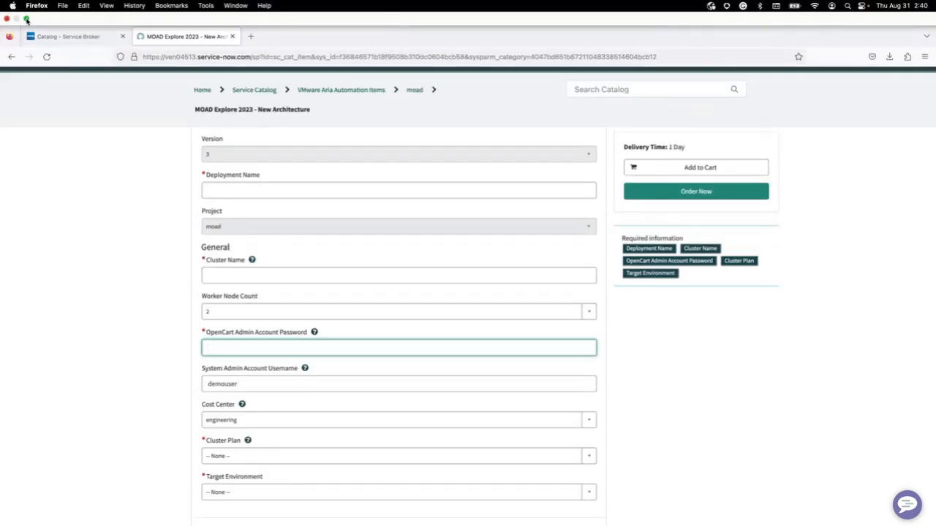
pyautogui.moveTo(26, 19)
pyautogui.click(53, 36)
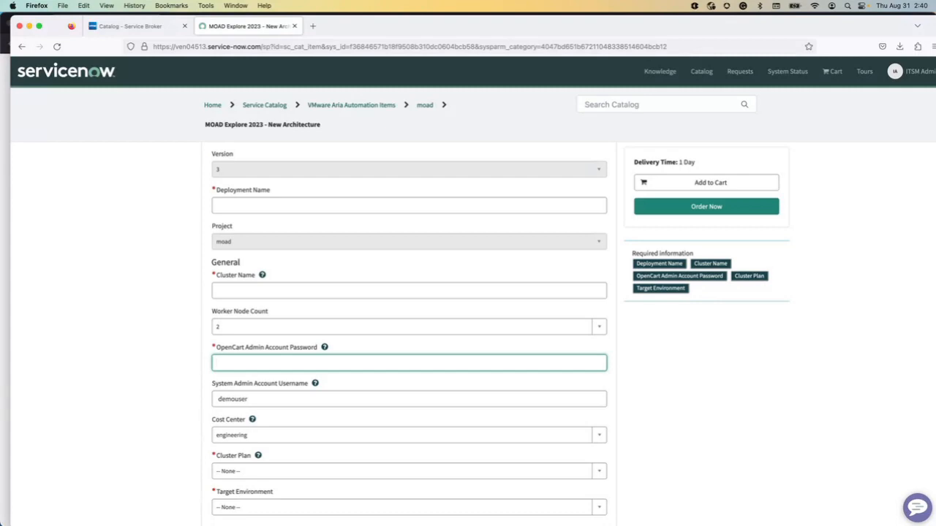
pyautogui.moveTo(935, 81); pyautogui.dragTo(272, 45)
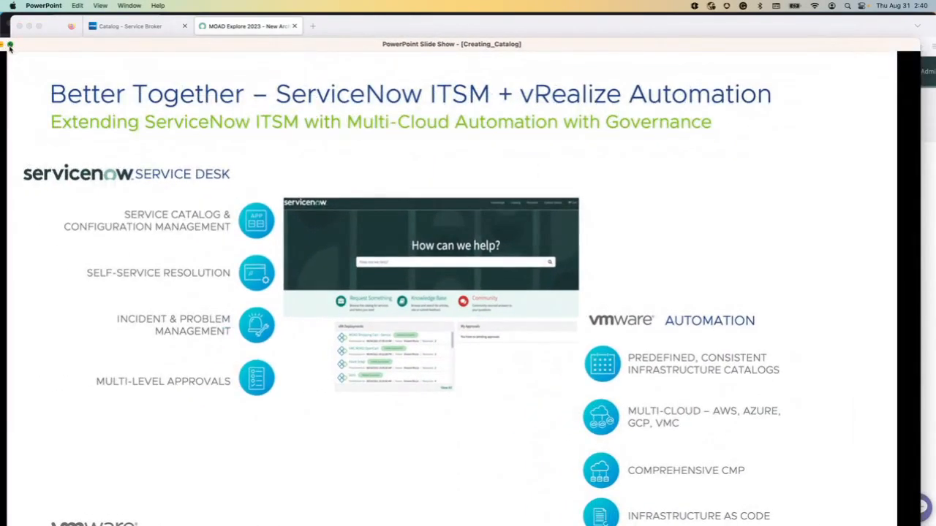
pyautogui.click(10, 44)
# Advance the slide show to the "You now know how to..." summary slide
pyautogui.click(100, 5)
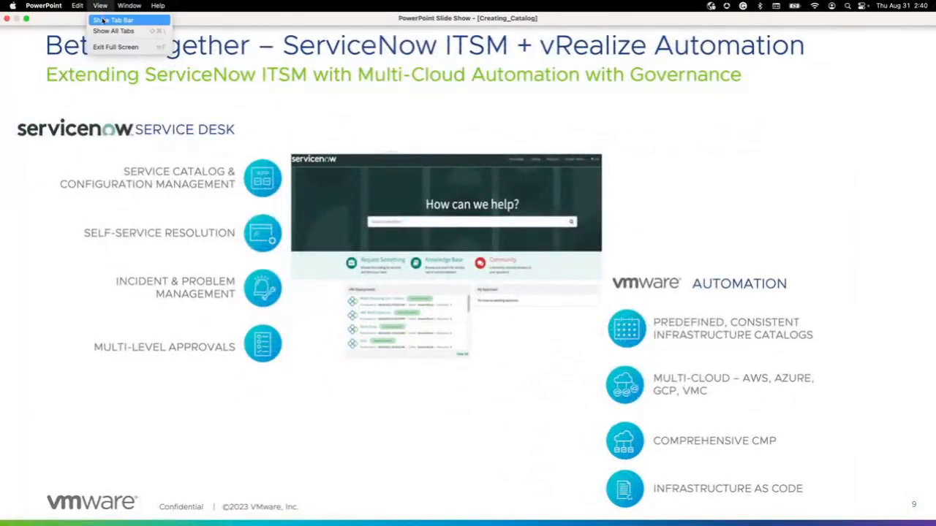
pyautogui.click(52, 76)
pyautogui.click(102, 95)
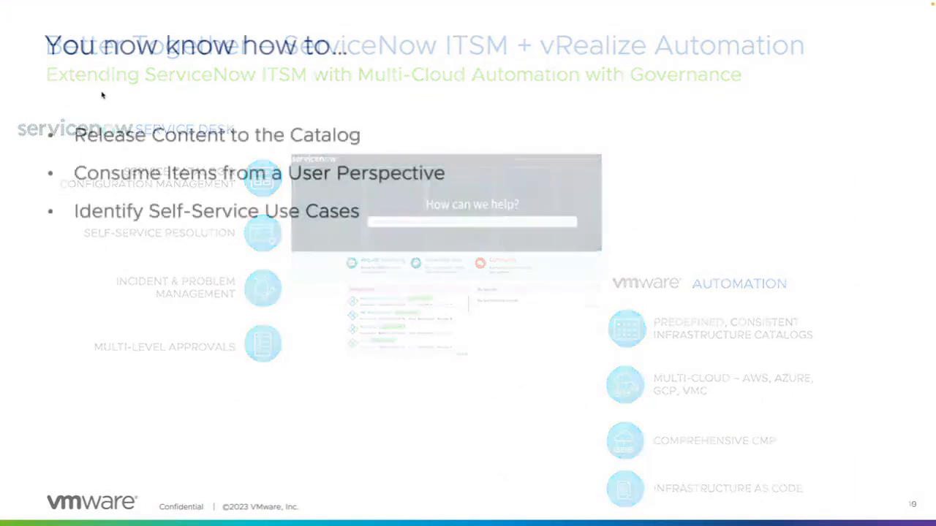